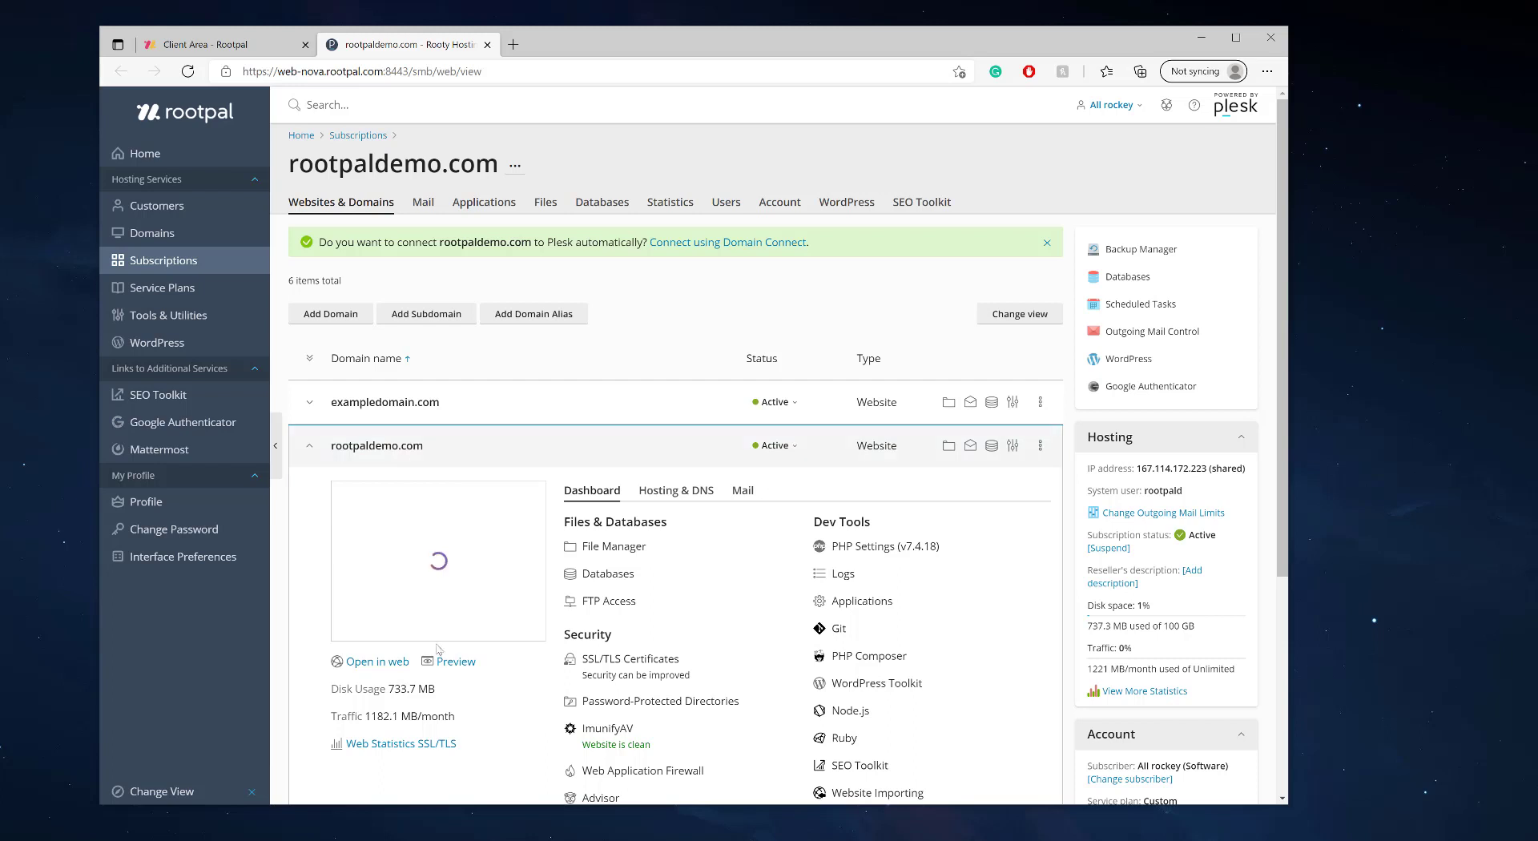
- Open the live 'Rootpal Live' rootpaldemo.com site in a new tab, scroll through it, and return to Plesk
right_click(389, 665)
click(448, 416)
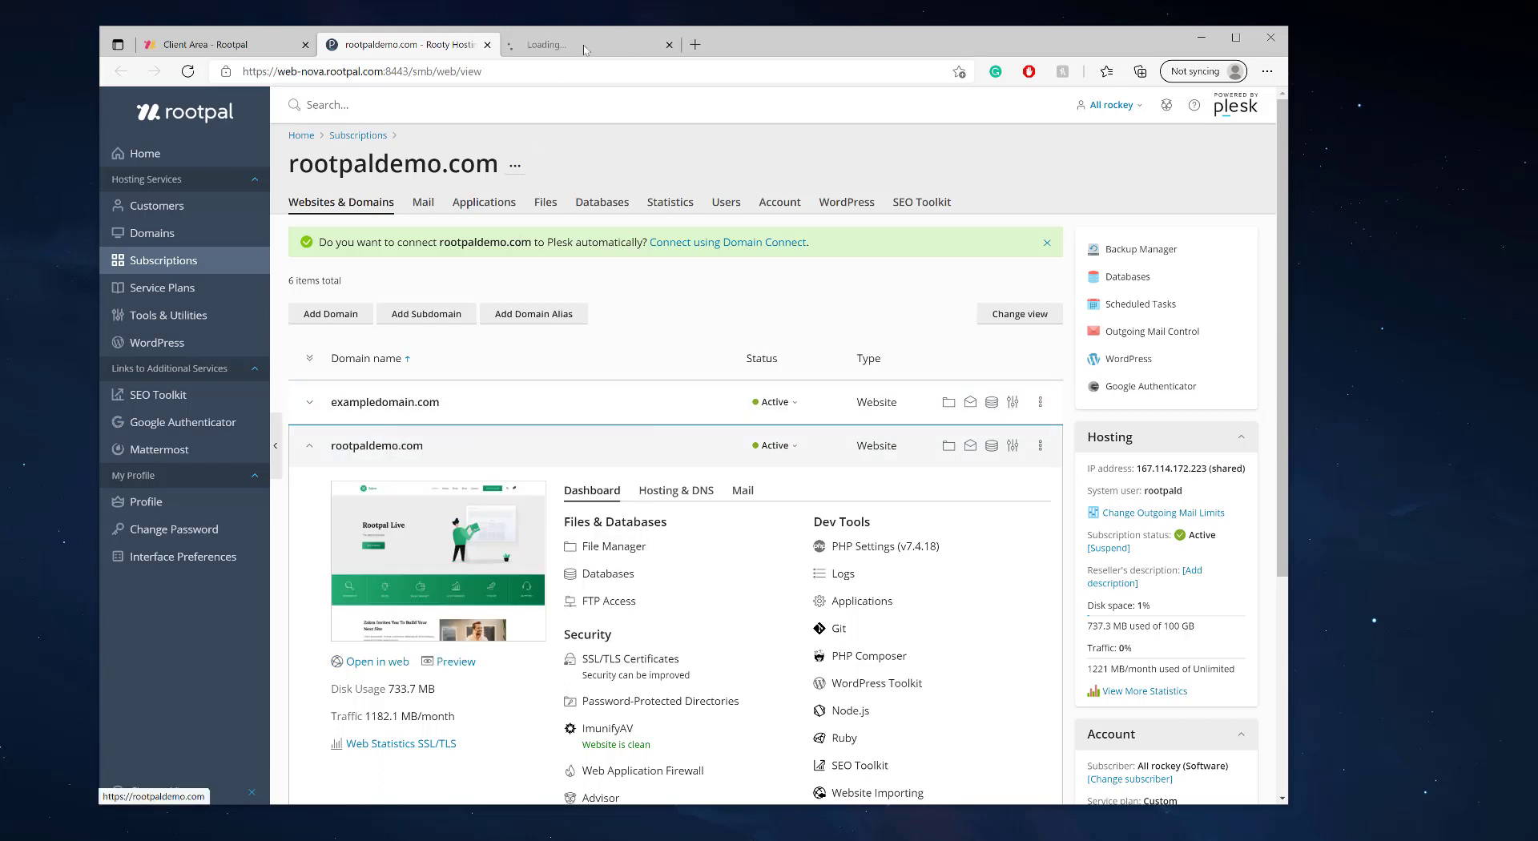
click(591, 40)
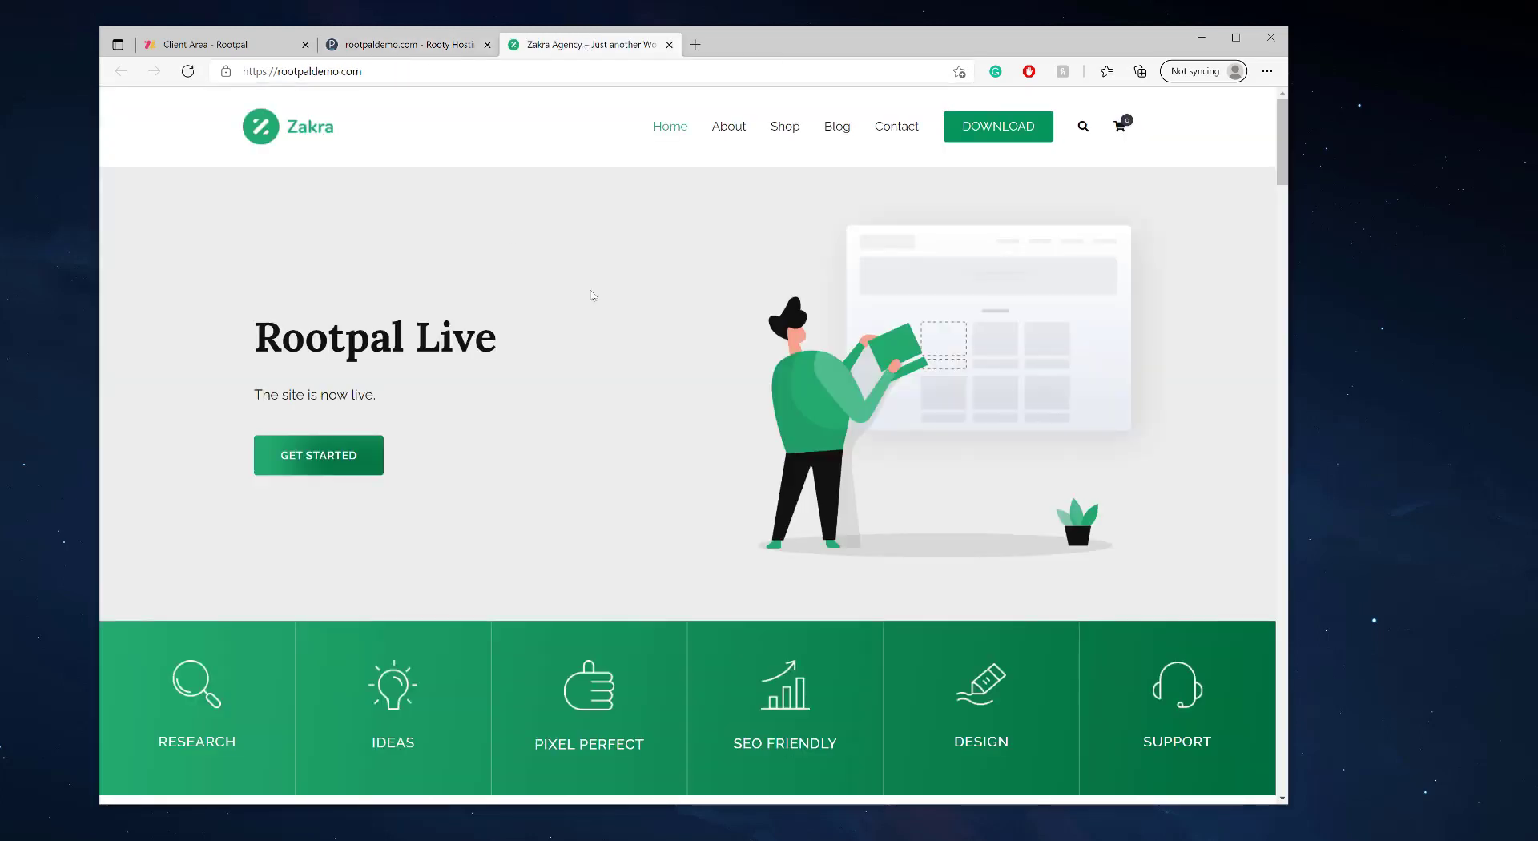
scroll(635, 367, down, 20)
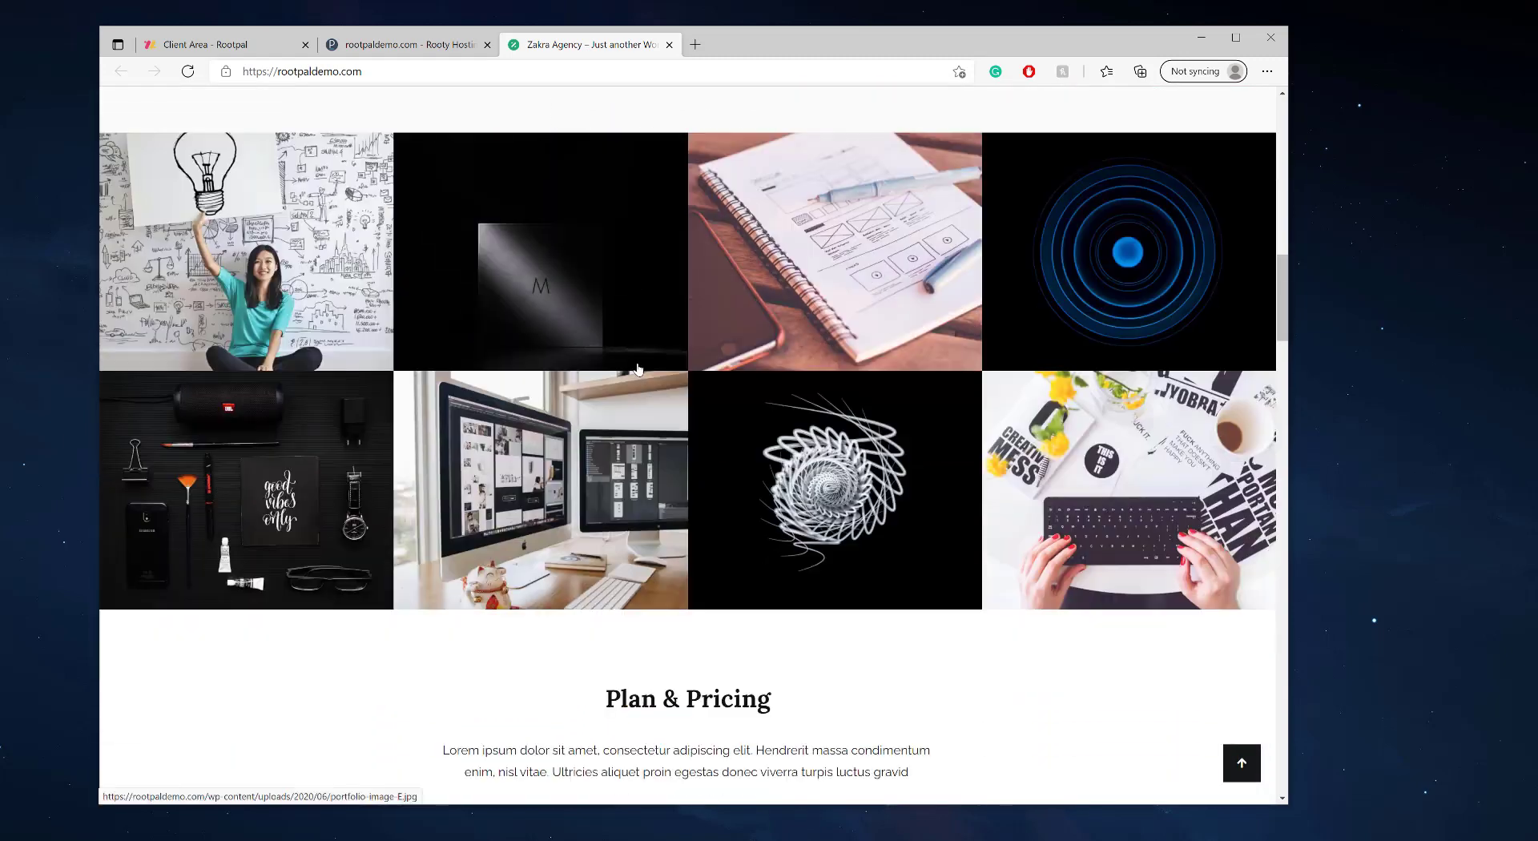
scroll(602, 362, up, 20)
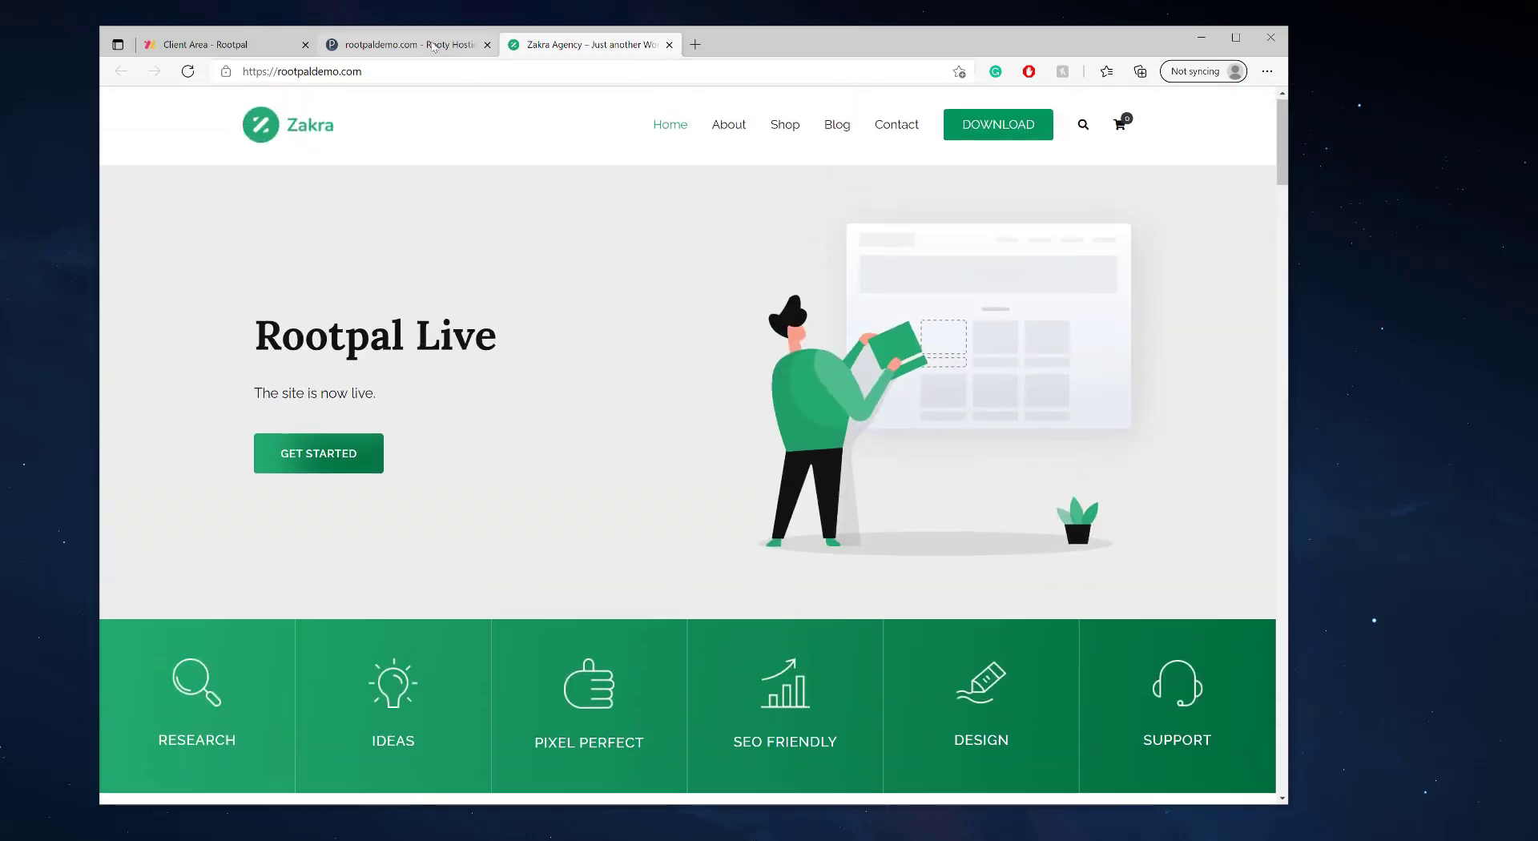
key(ctrl+shift+Tab)
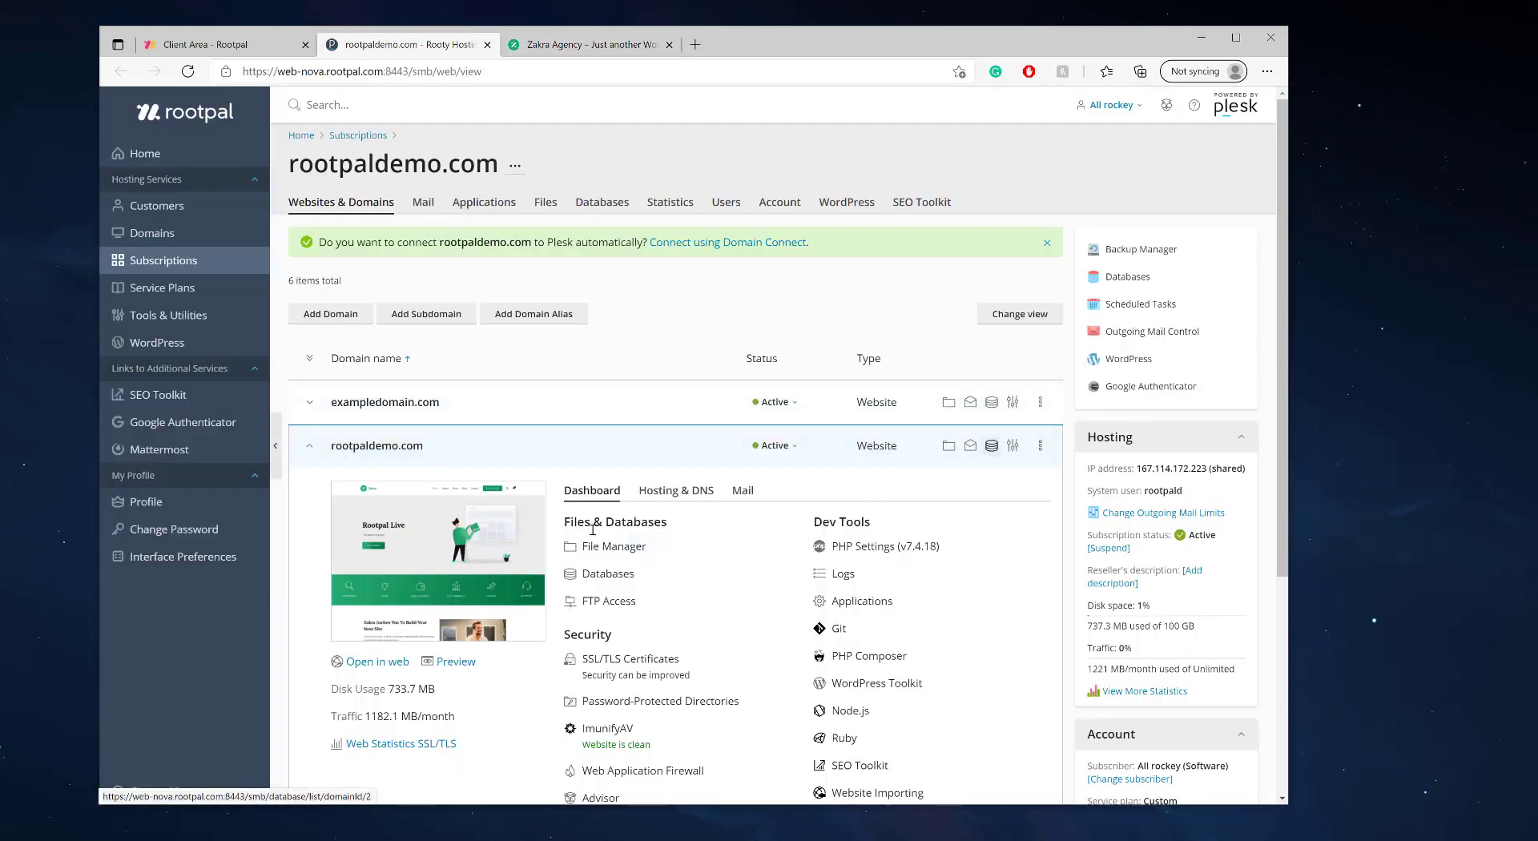
scroll(503, 564, down, 3)
scroll(603, 544, up, 3)
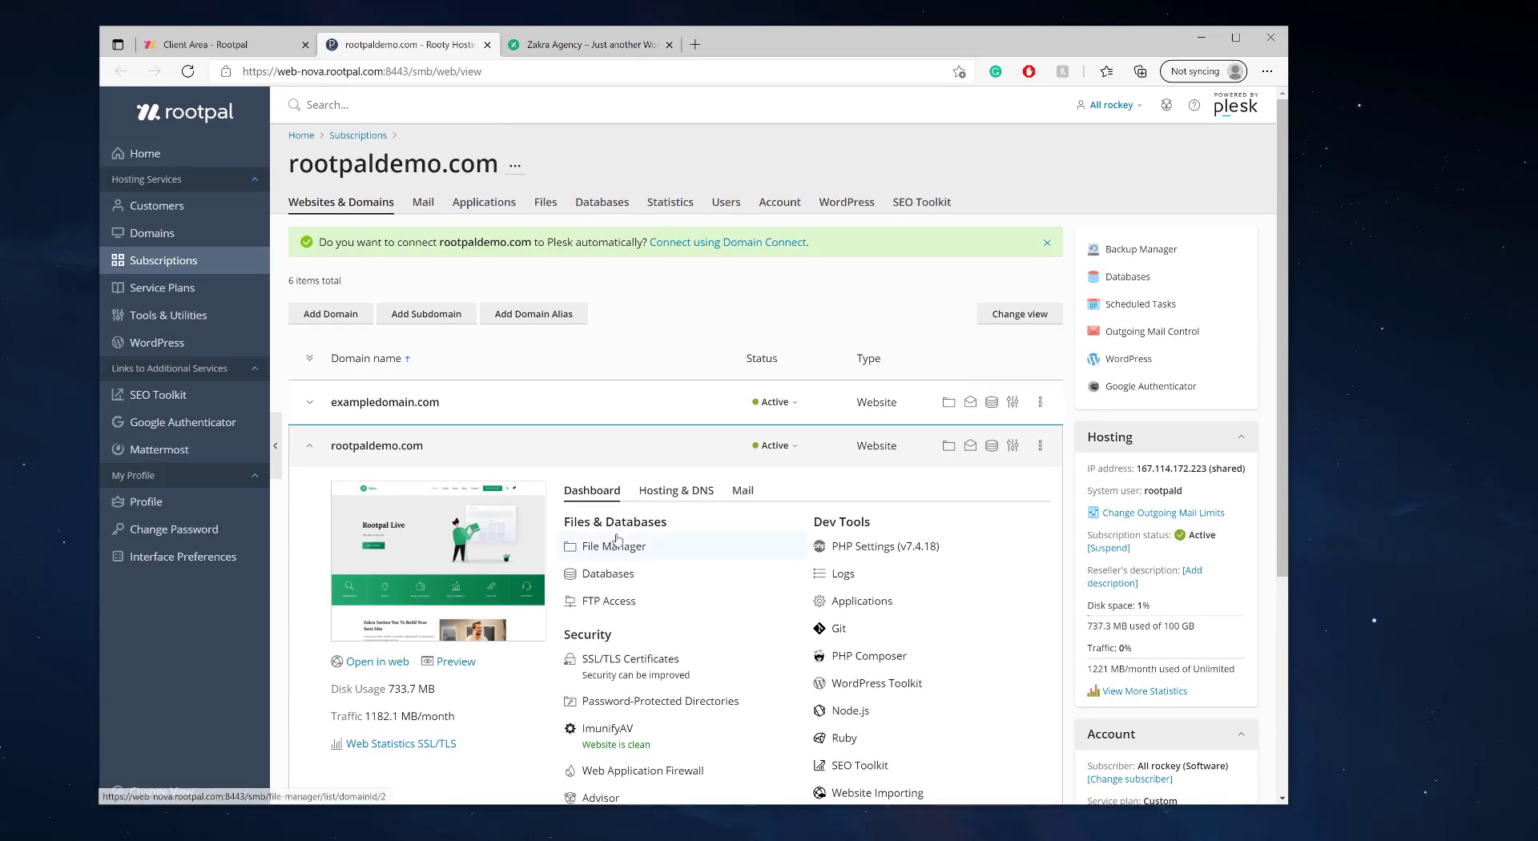
- In WordPress Toolkit, expand the rootpaldemo.com Zakra Agency card and visit the site from its WordPress admin
click(195, 341)
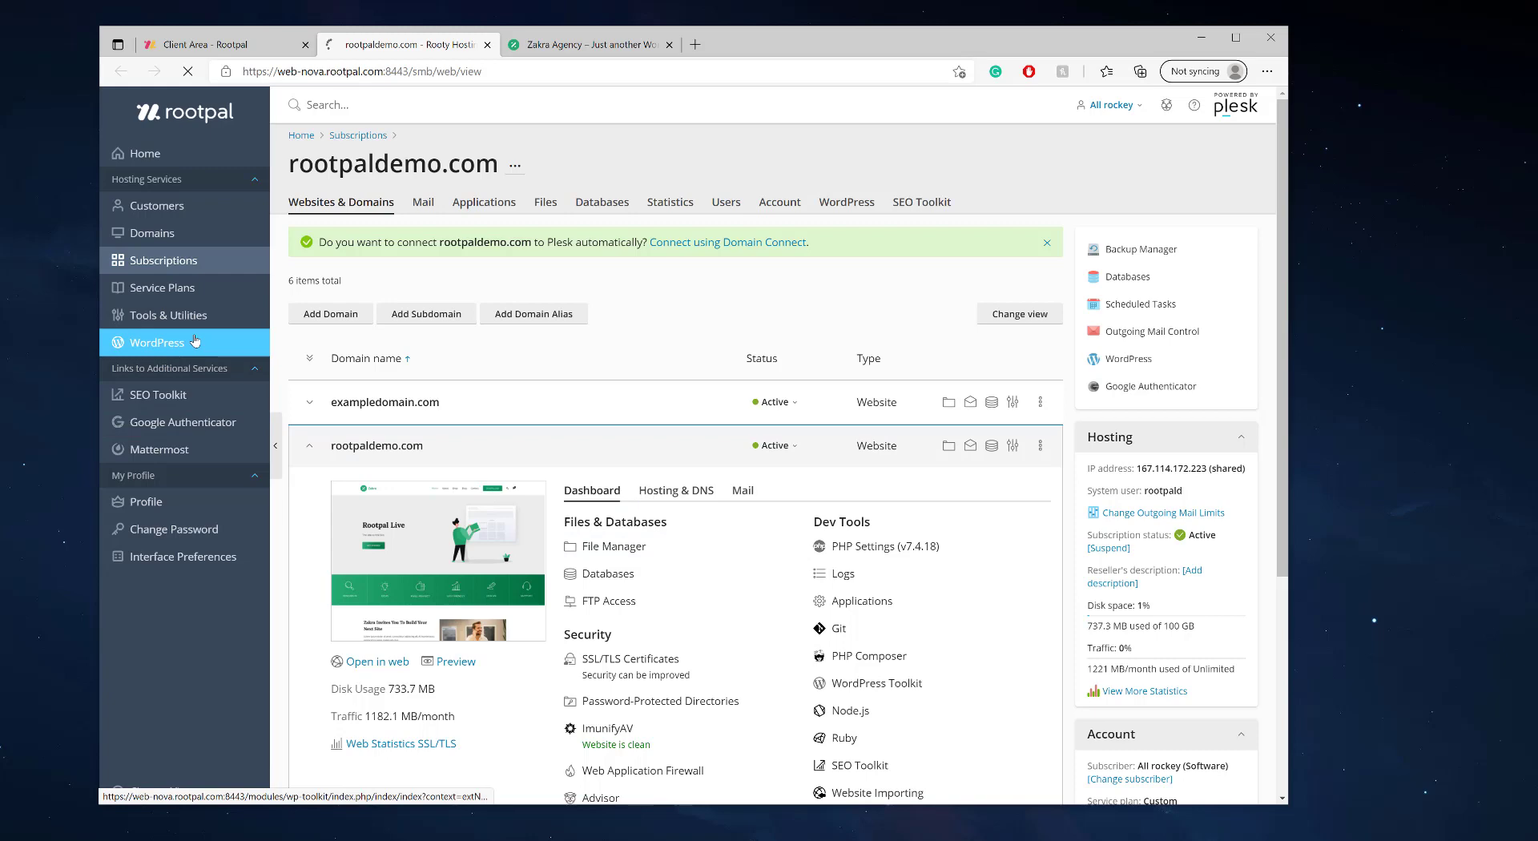
click(670, 425)
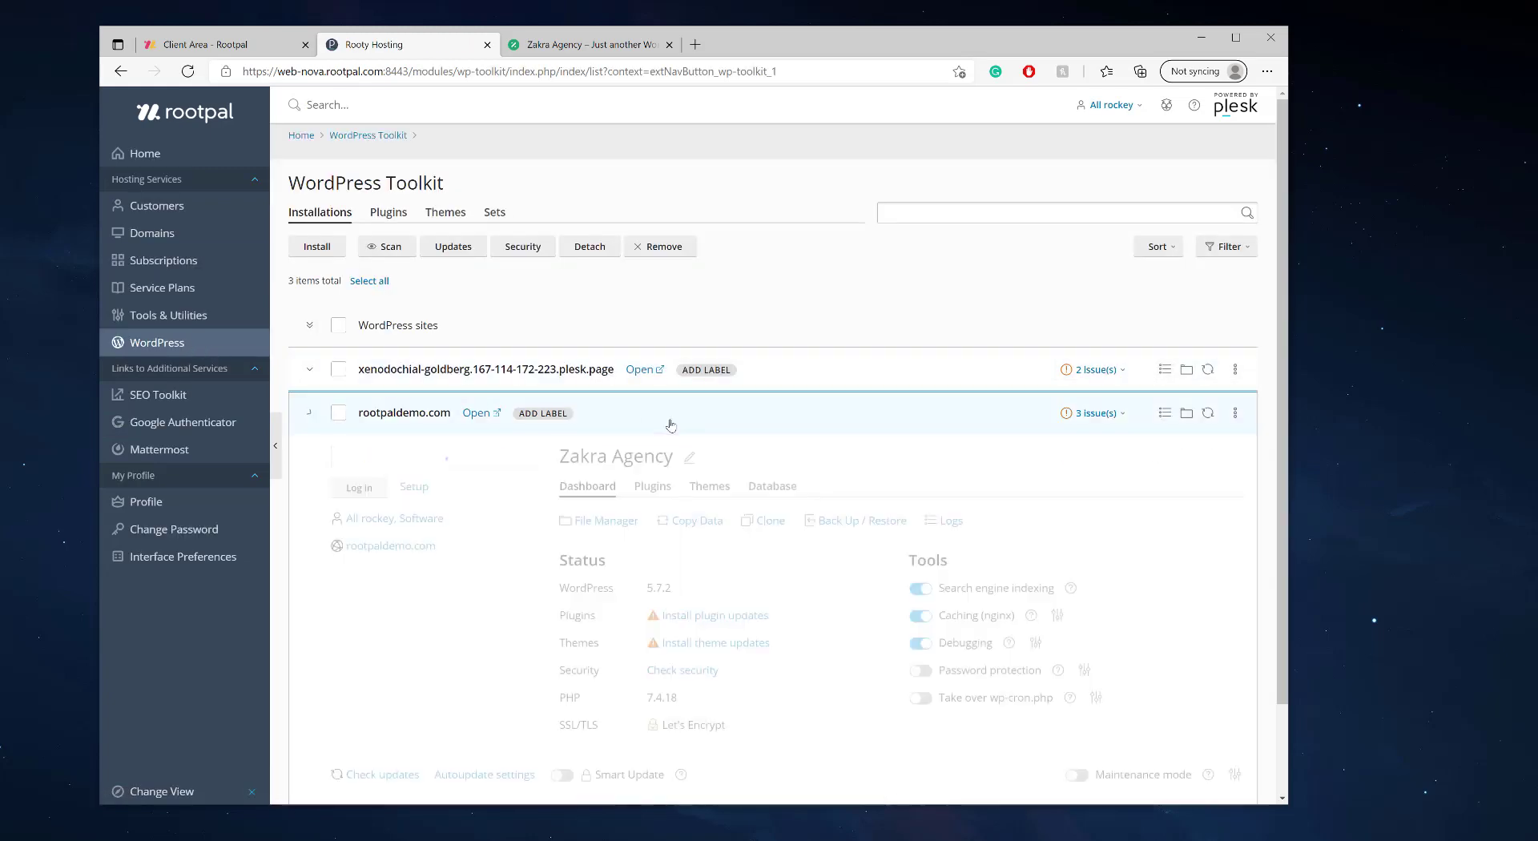
drag(453, 186, 294, 186)
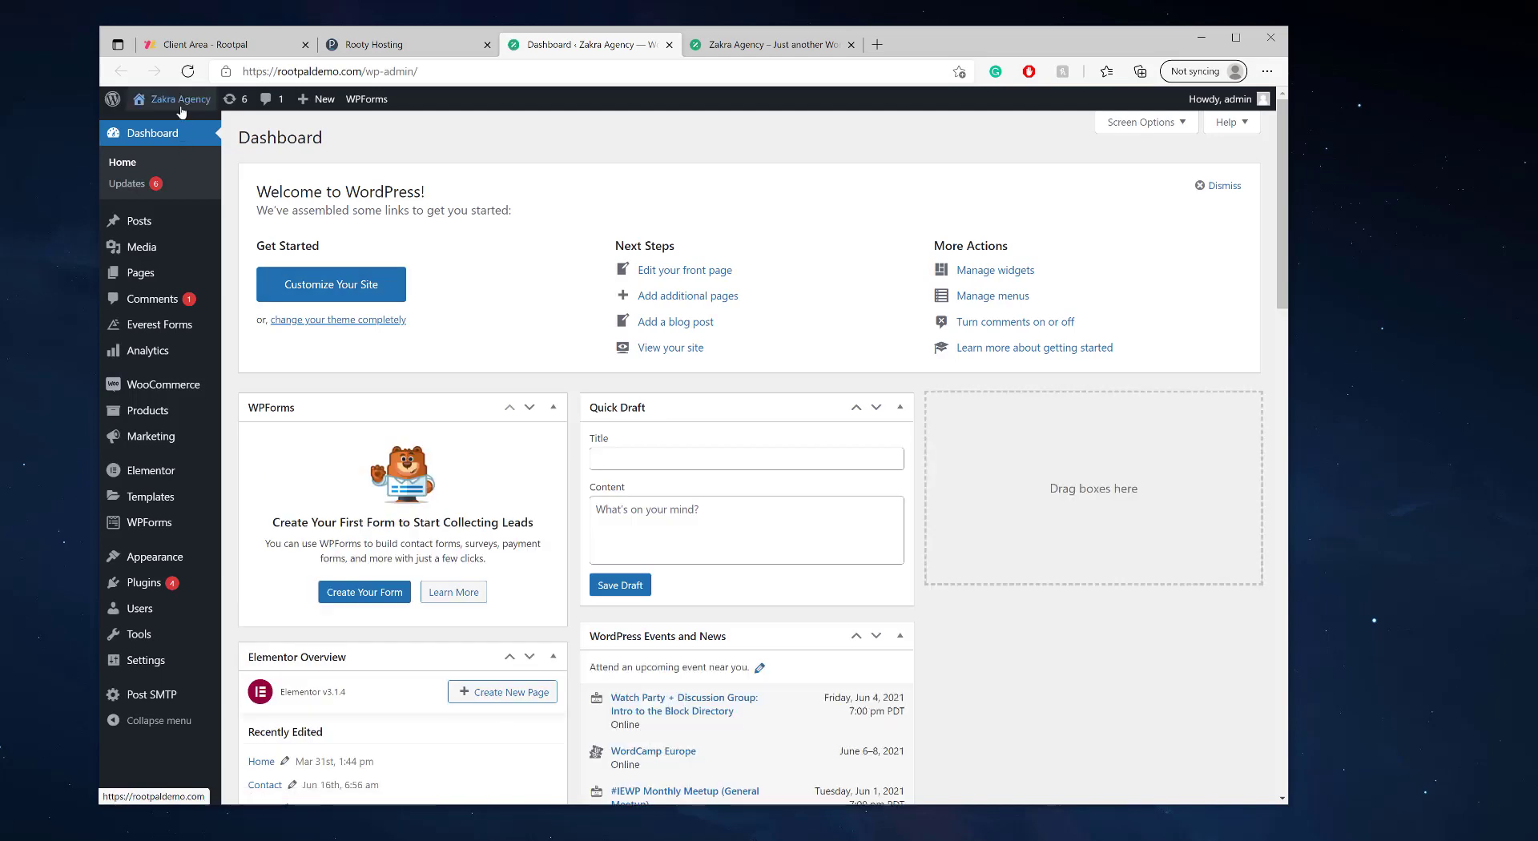
click(178, 122)
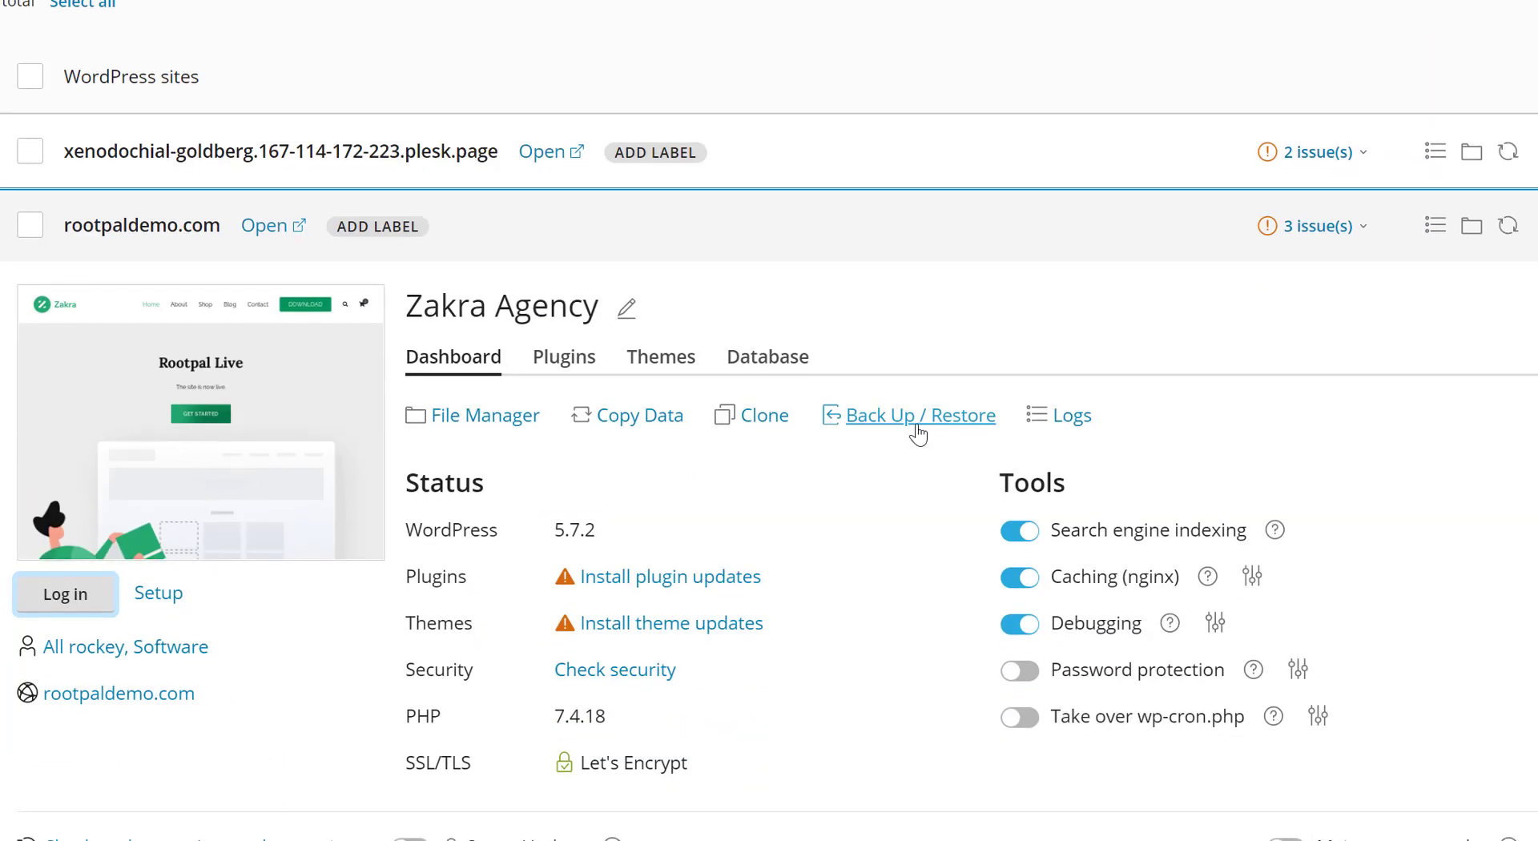
- Back up the Zakra Agency site from Back Up / Restore, producing a 57 MB zip
click(916, 427)
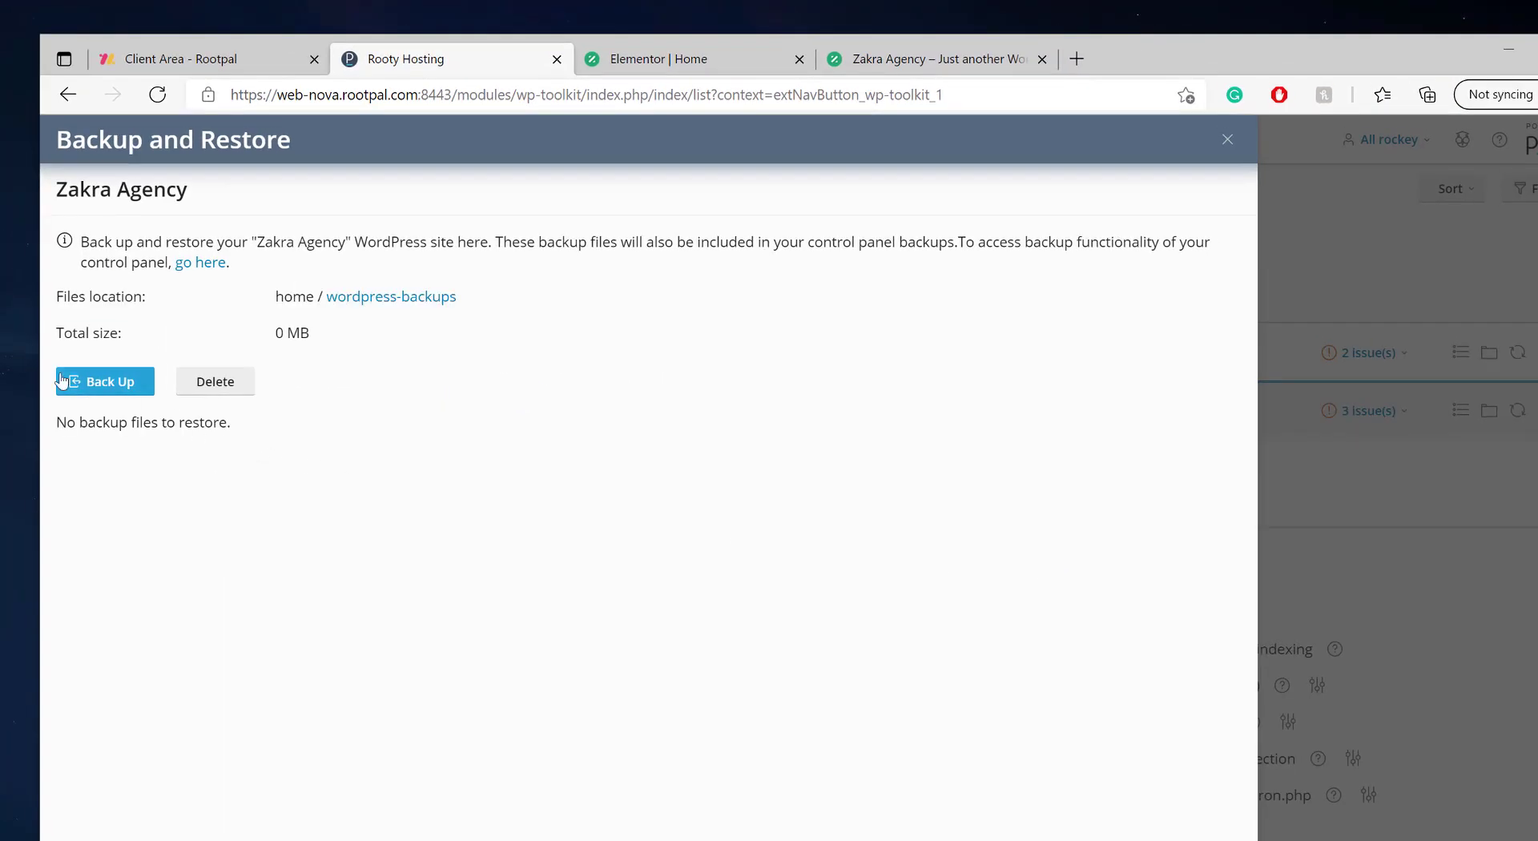
click(102, 388)
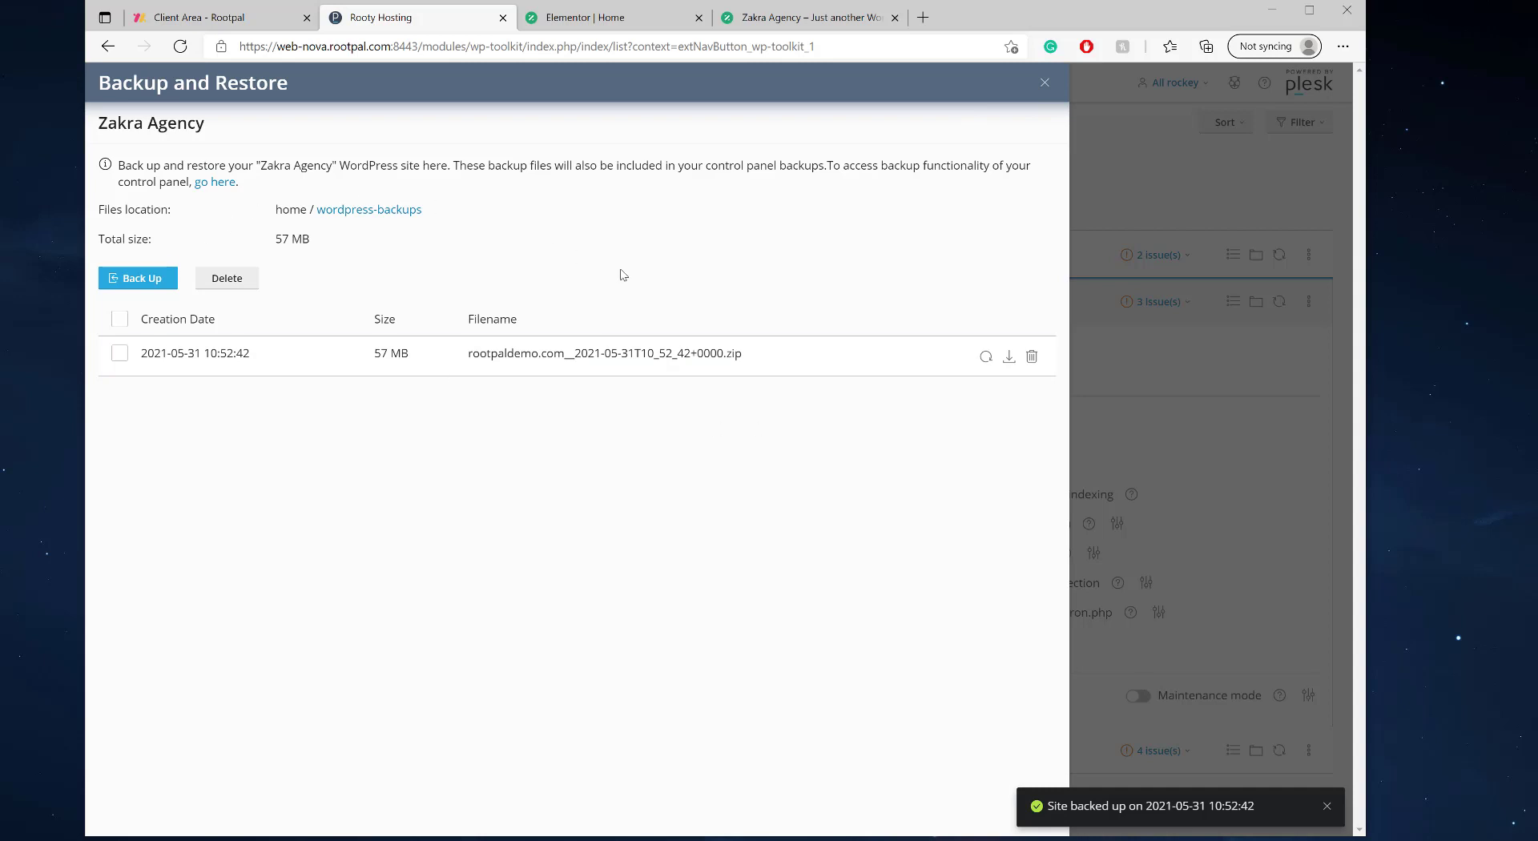
- Close the backup window, recheck the backup list, and switch to the Elementor editor
click(1045, 83)
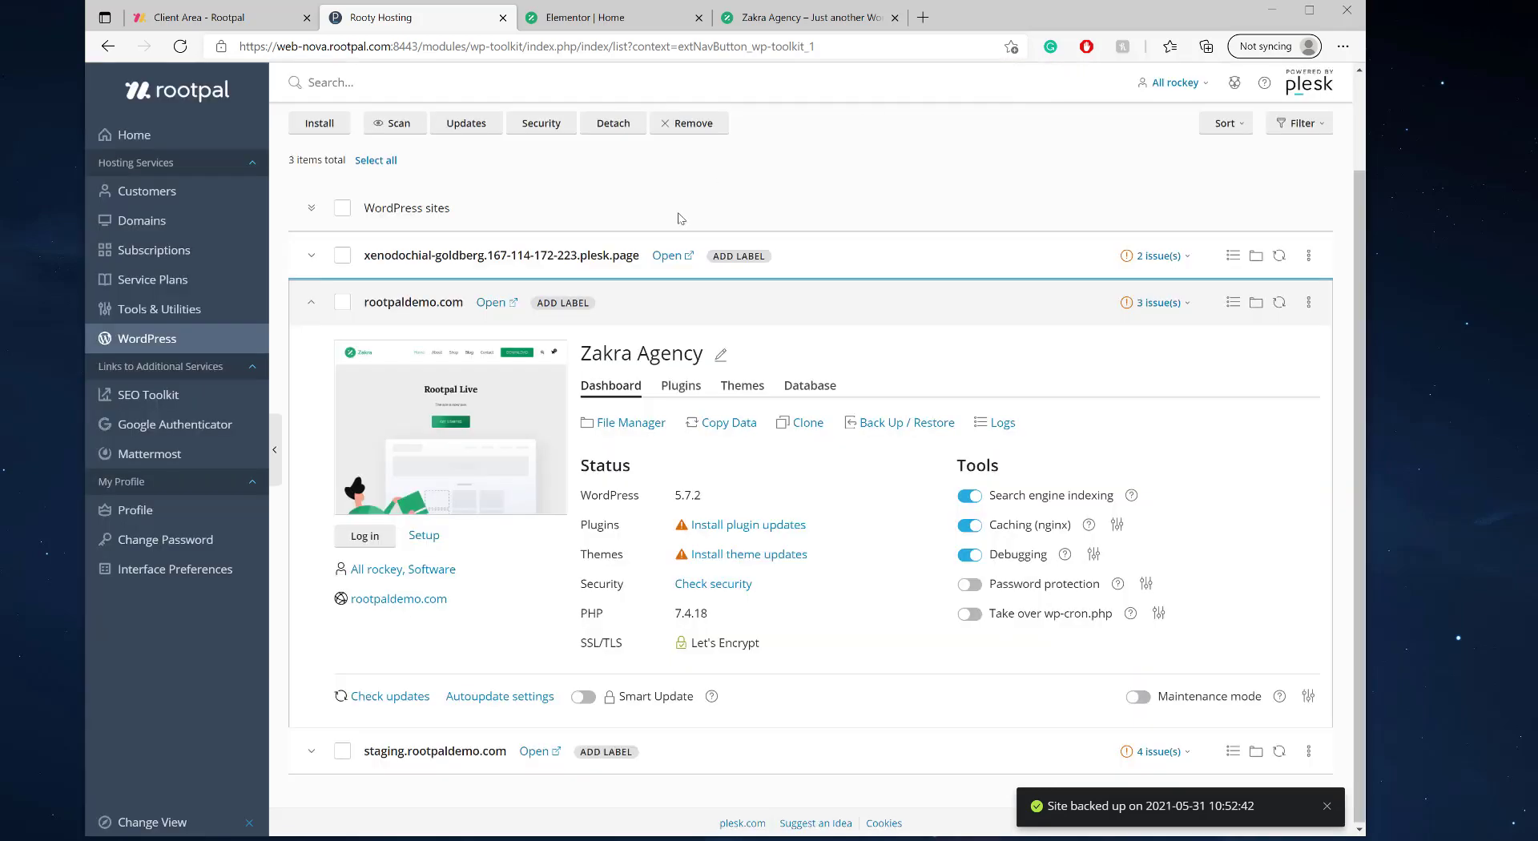
click(907, 430)
click(1045, 84)
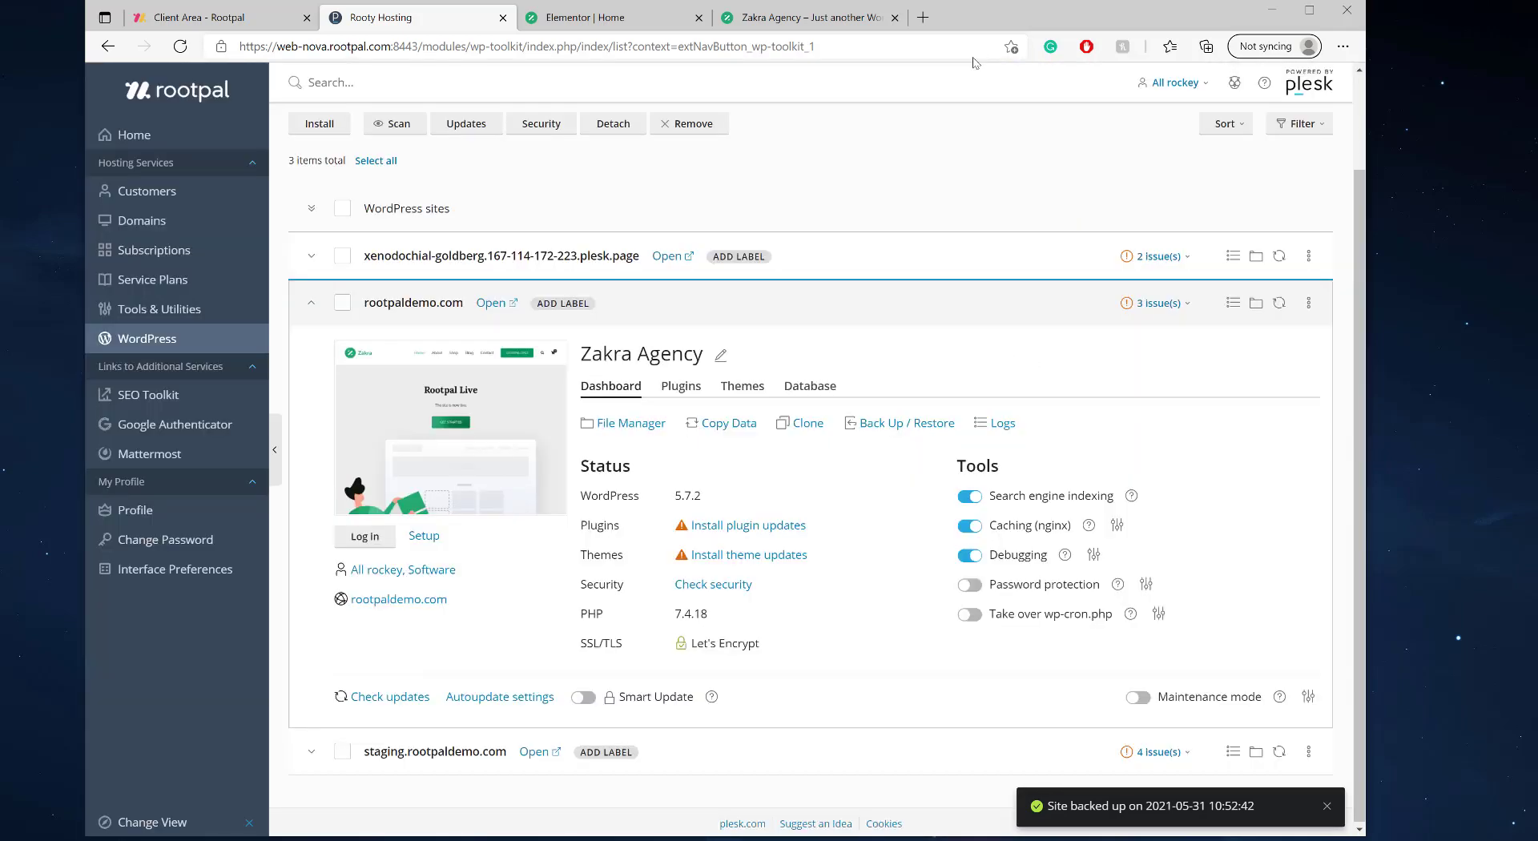
click(841, 23)
click(585, 17)
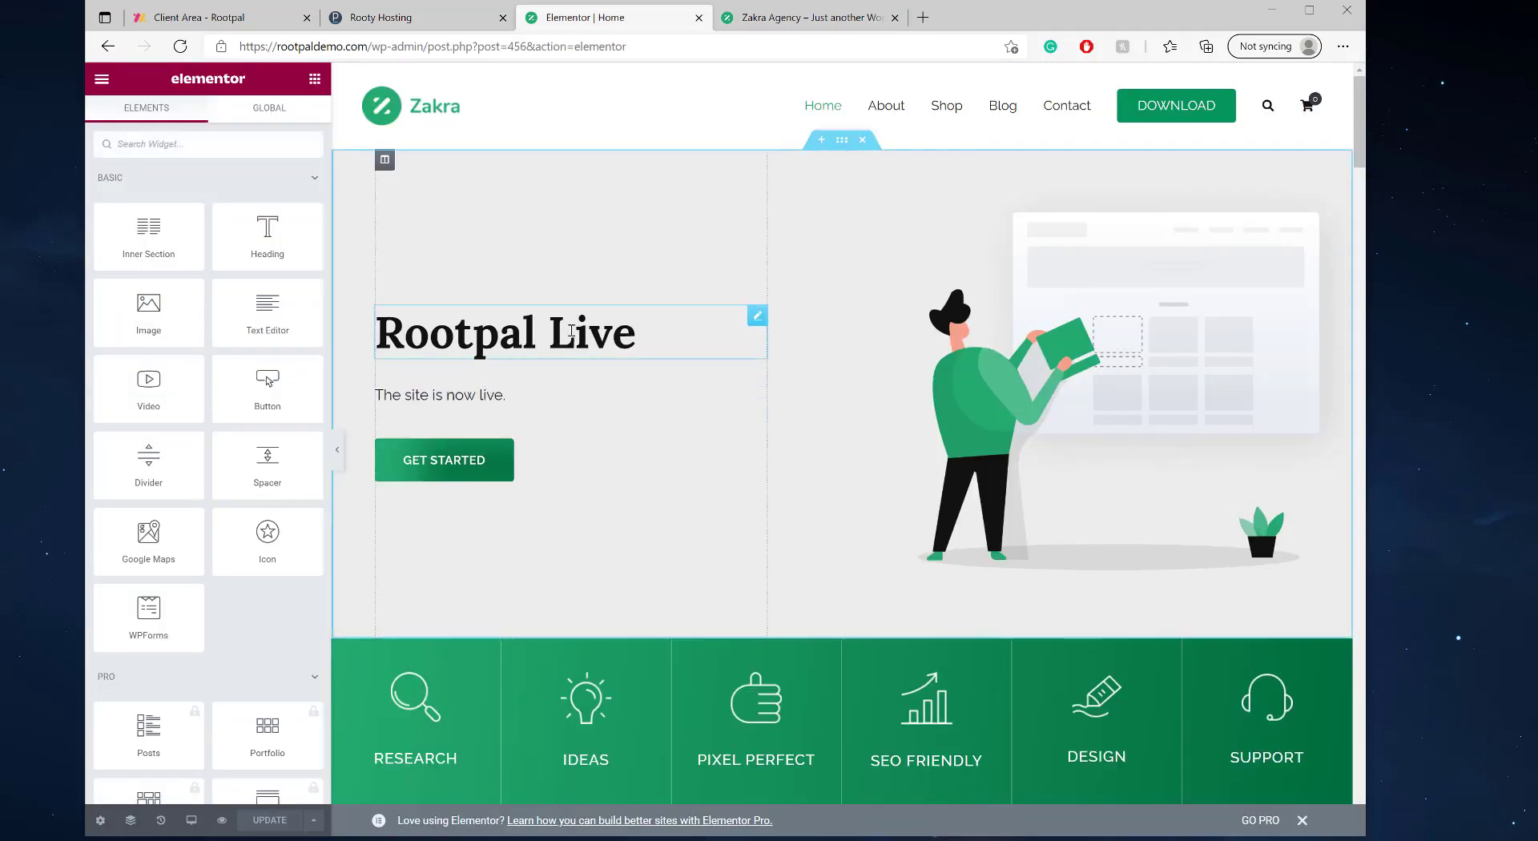
- Change the home heading to 'Rootpal Test', update the page, and reload the live site to confirm
click(577, 335)
double_click(577, 334)
text(Test)
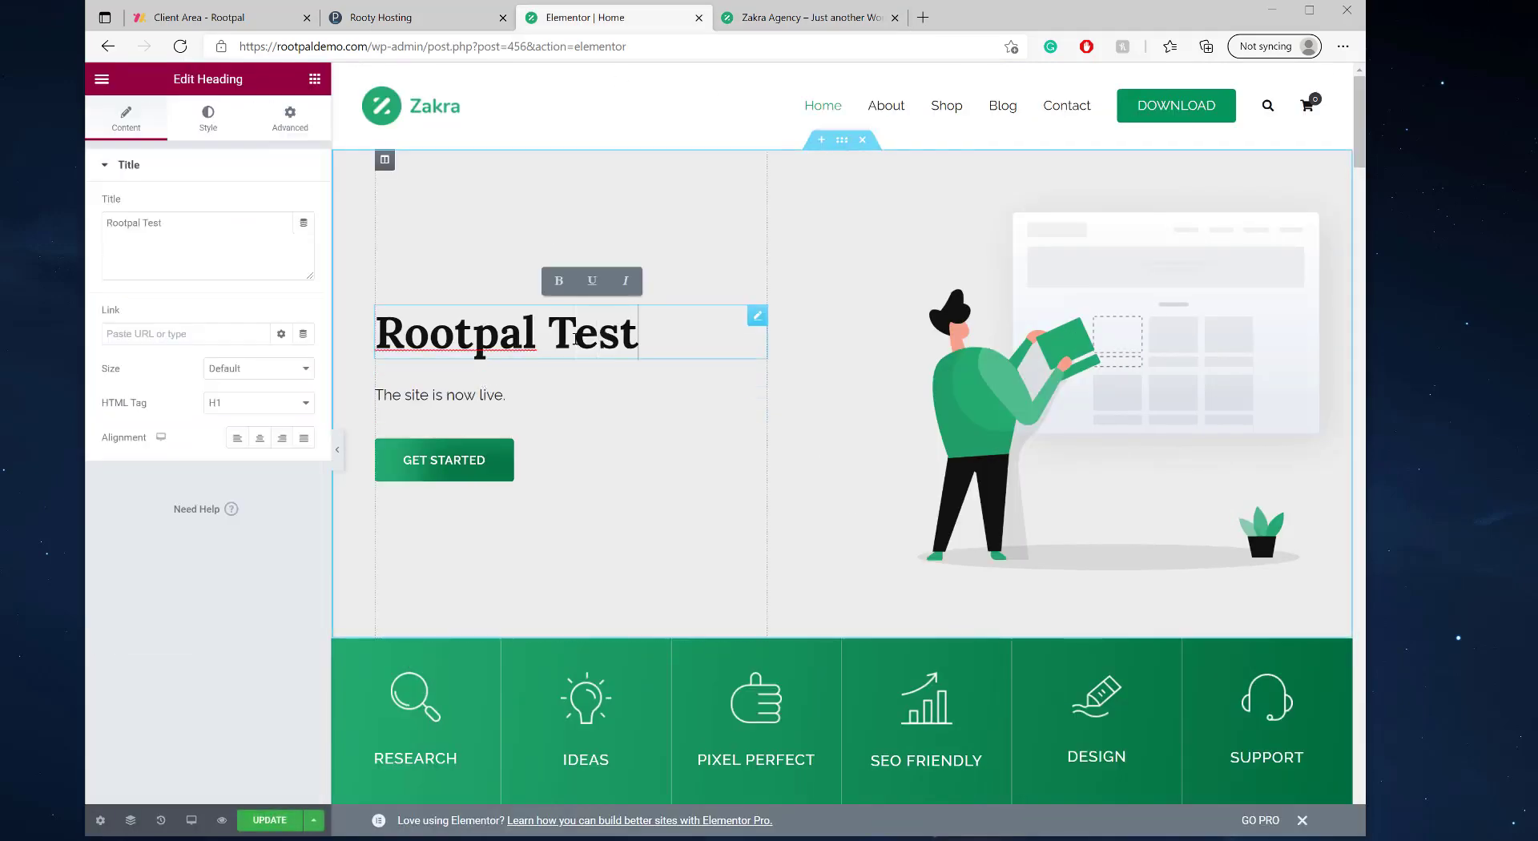
click(270, 820)
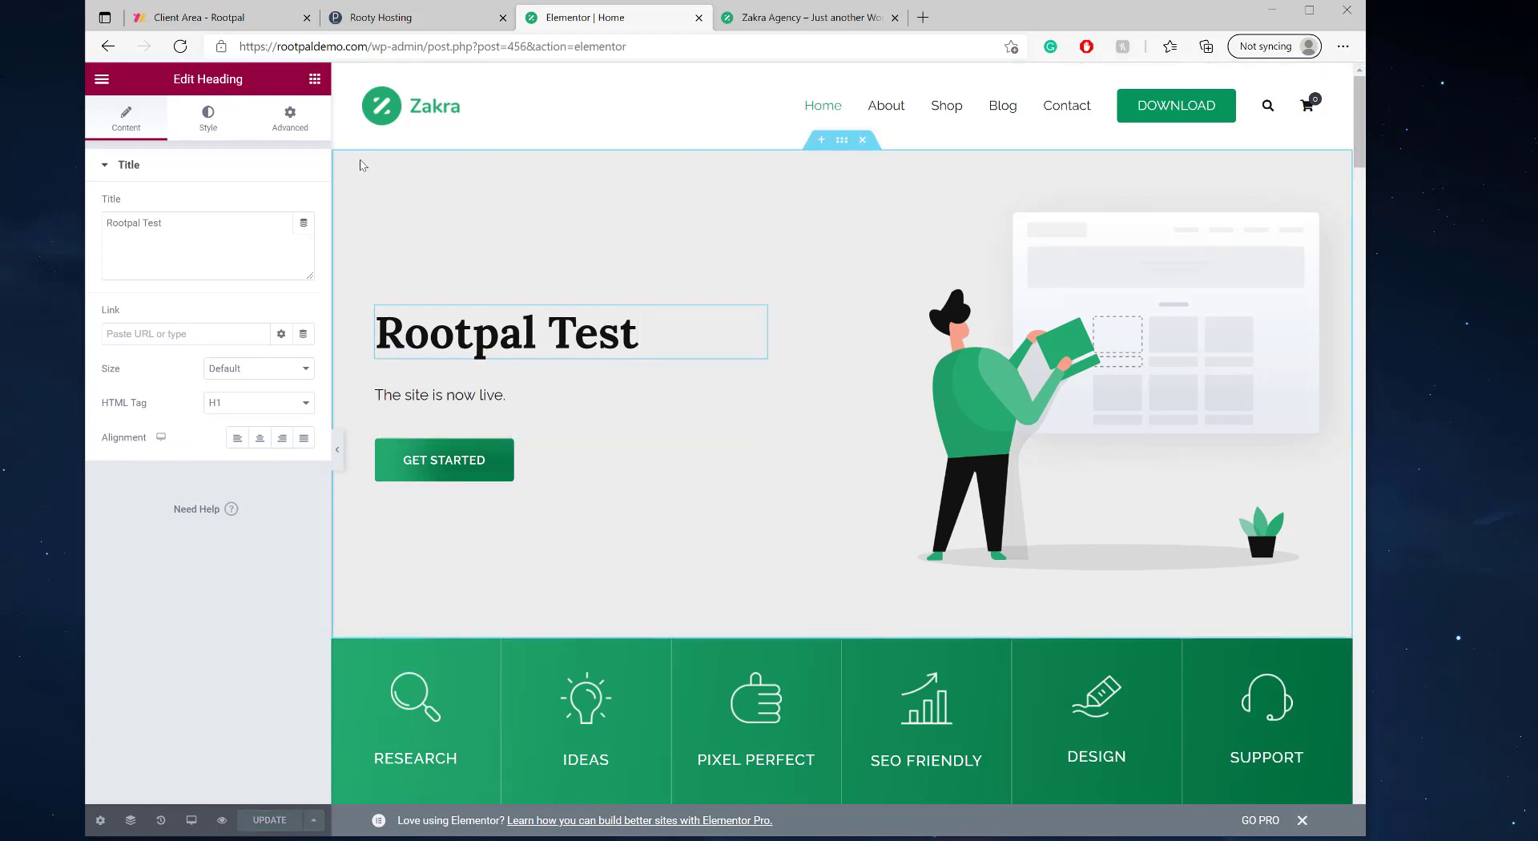
click(801, 16)
click(178, 48)
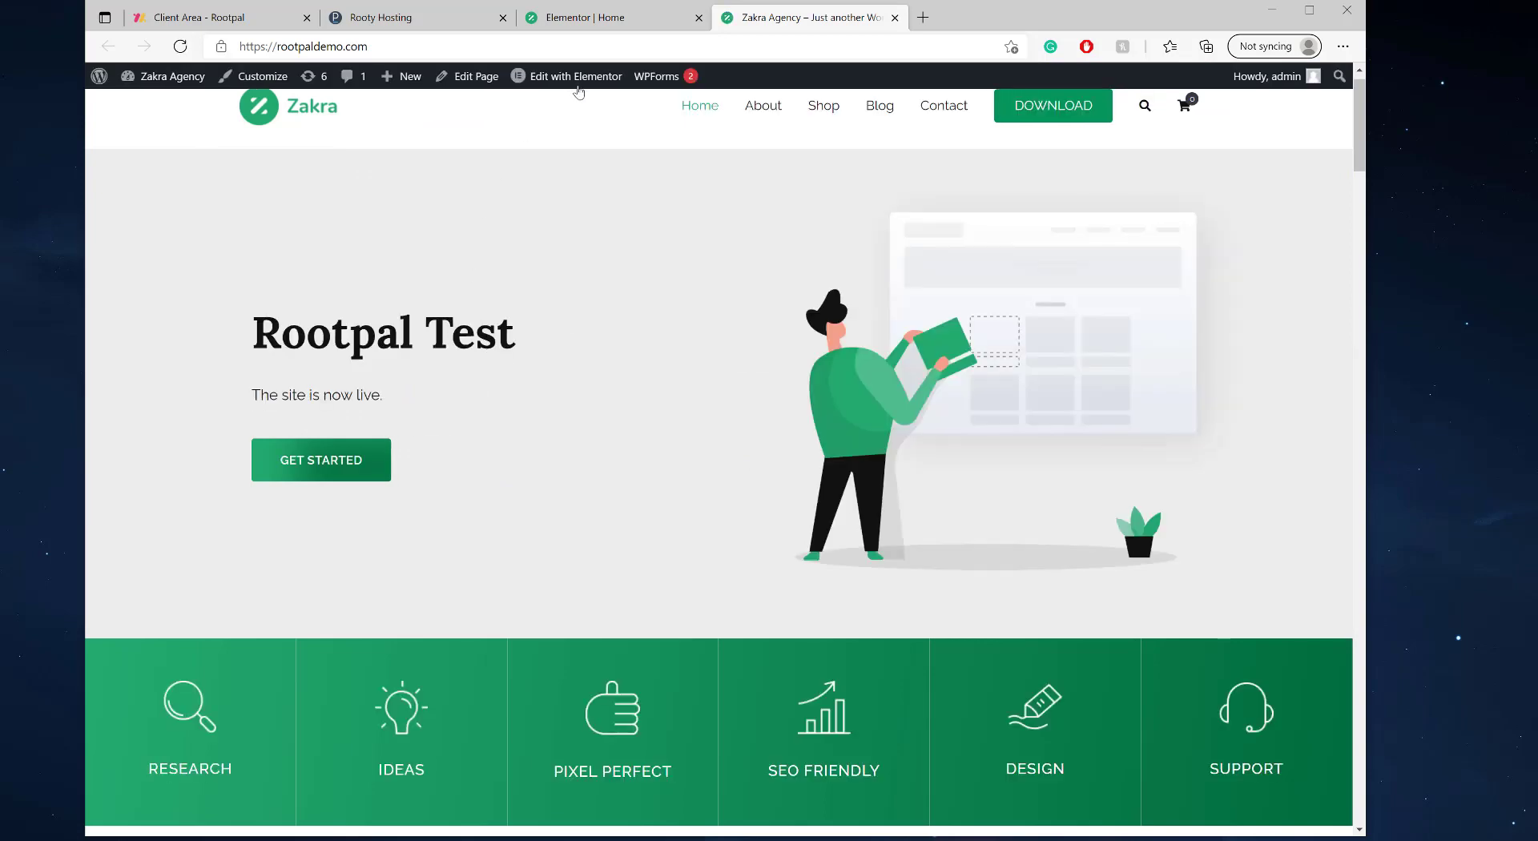
click(589, 24)
- From the site's backup list, follow the backup zip into File Manager's wordpress-backups folder
click(361, 22)
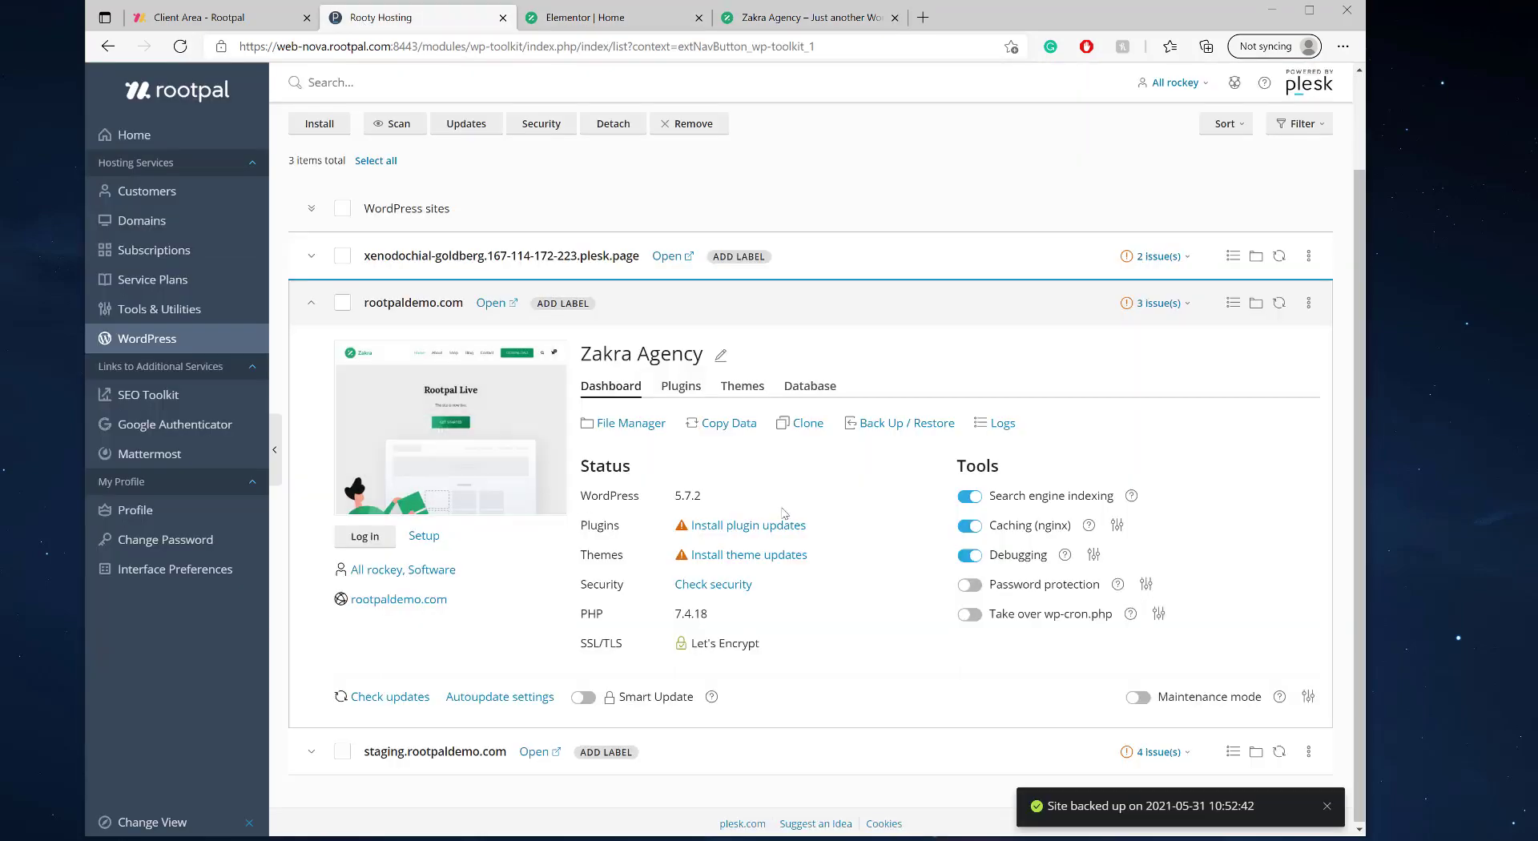
click(889, 423)
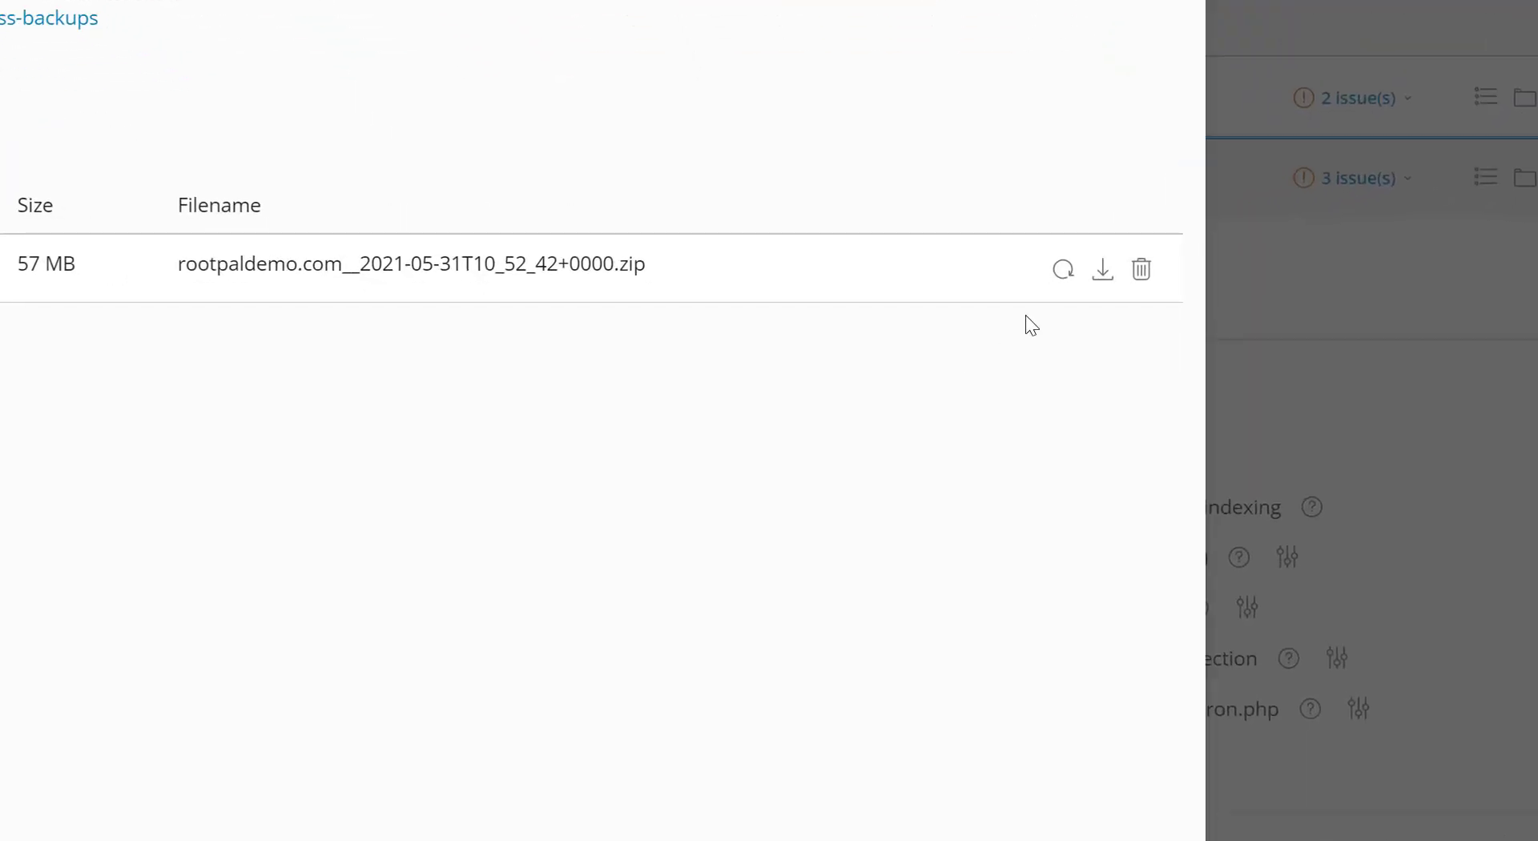
click(1104, 272)
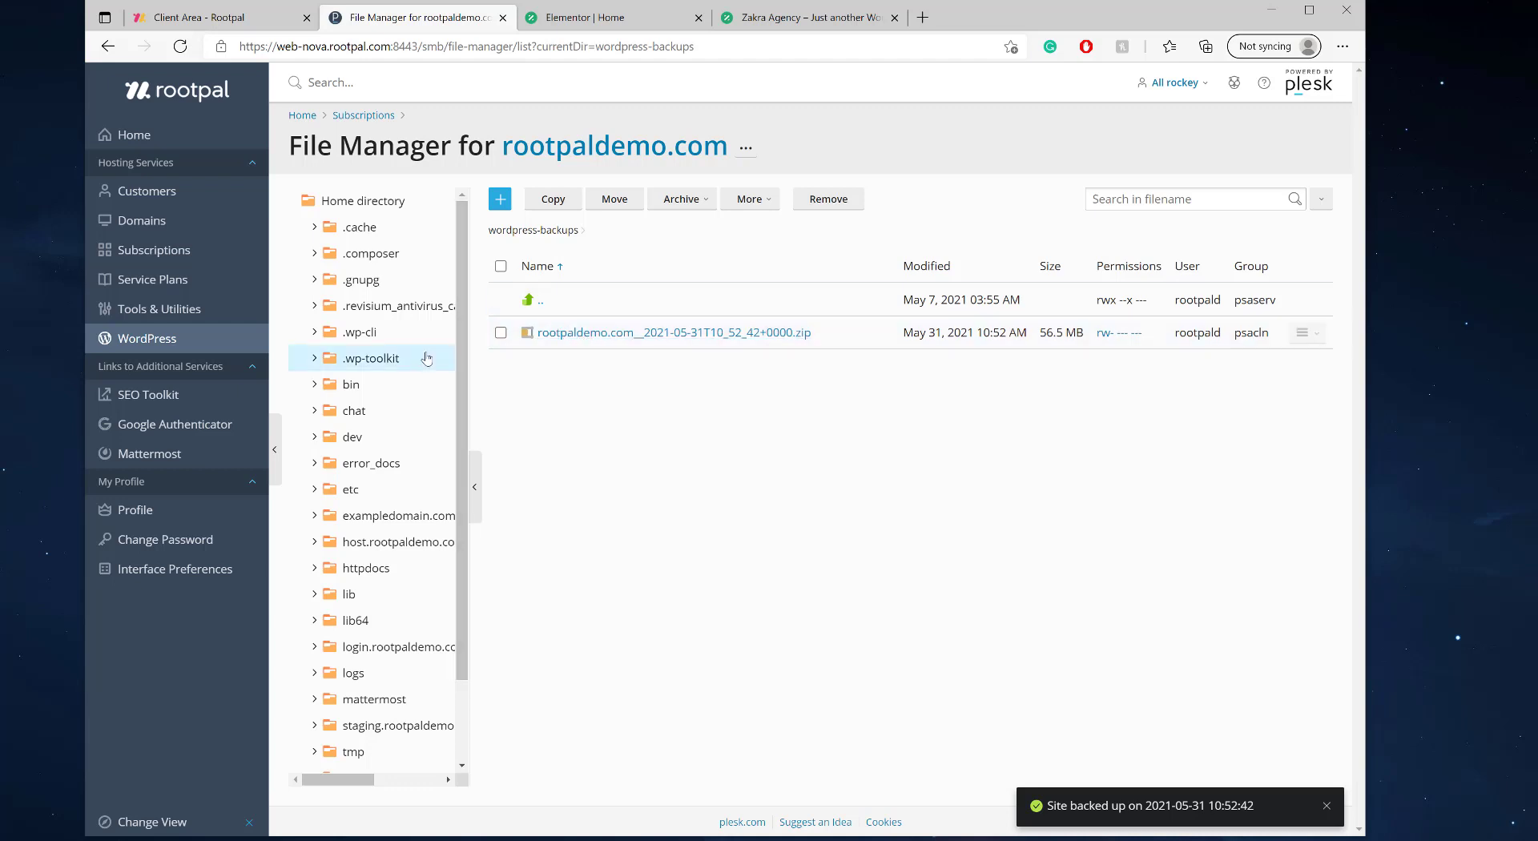
- Download the 56.5 MB rootpaldemo.com backup zip via its row menu in File Manager
scroll(454, 495, down, 2)
scroll(376, 705, up, 2)
scroll(421, 520, down, 1)
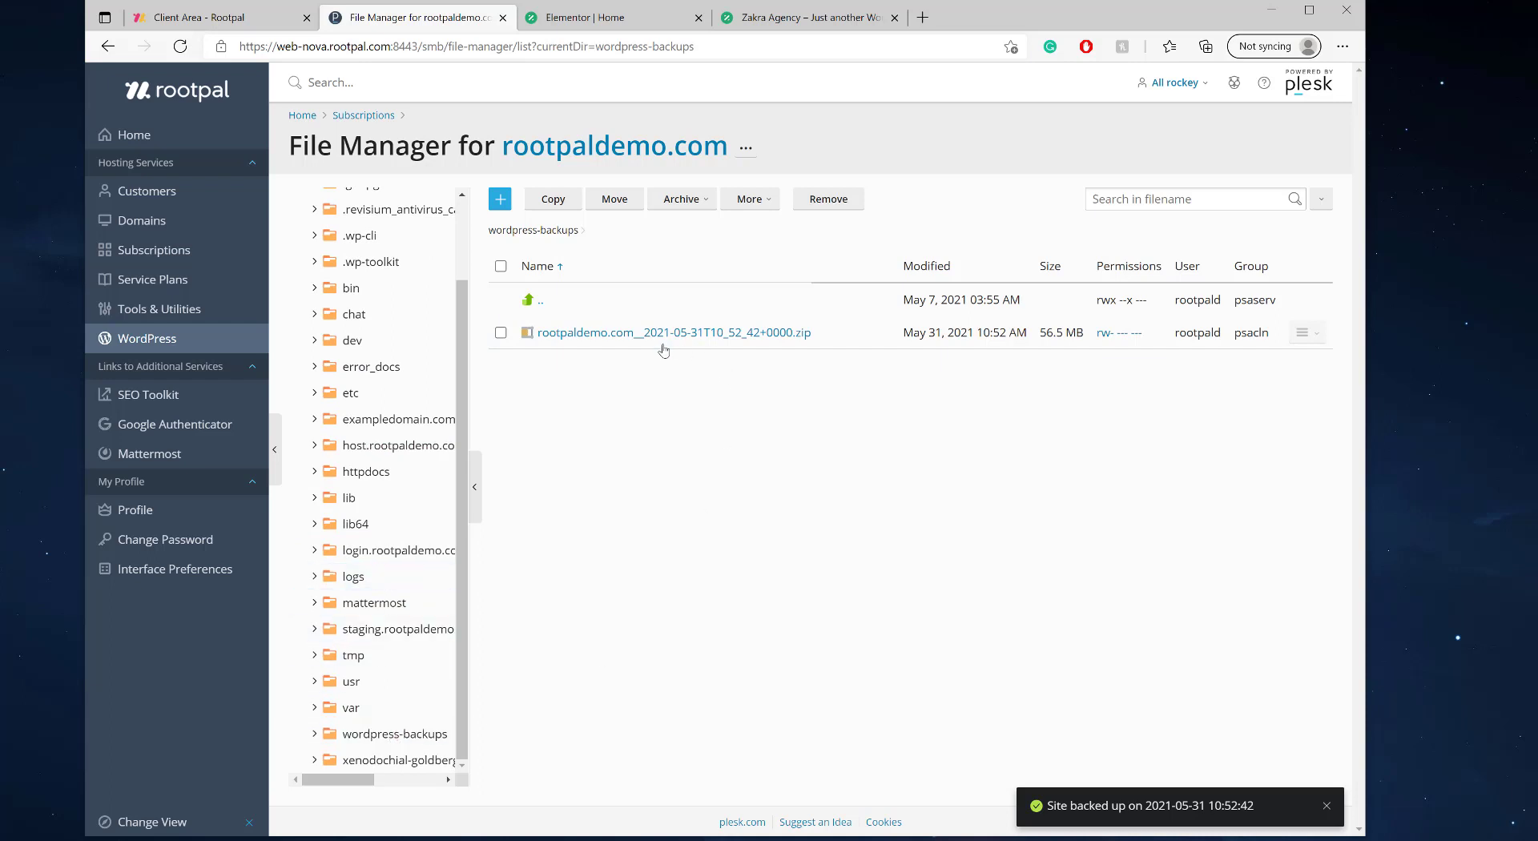
click(1302, 332)
click(1231, 395)
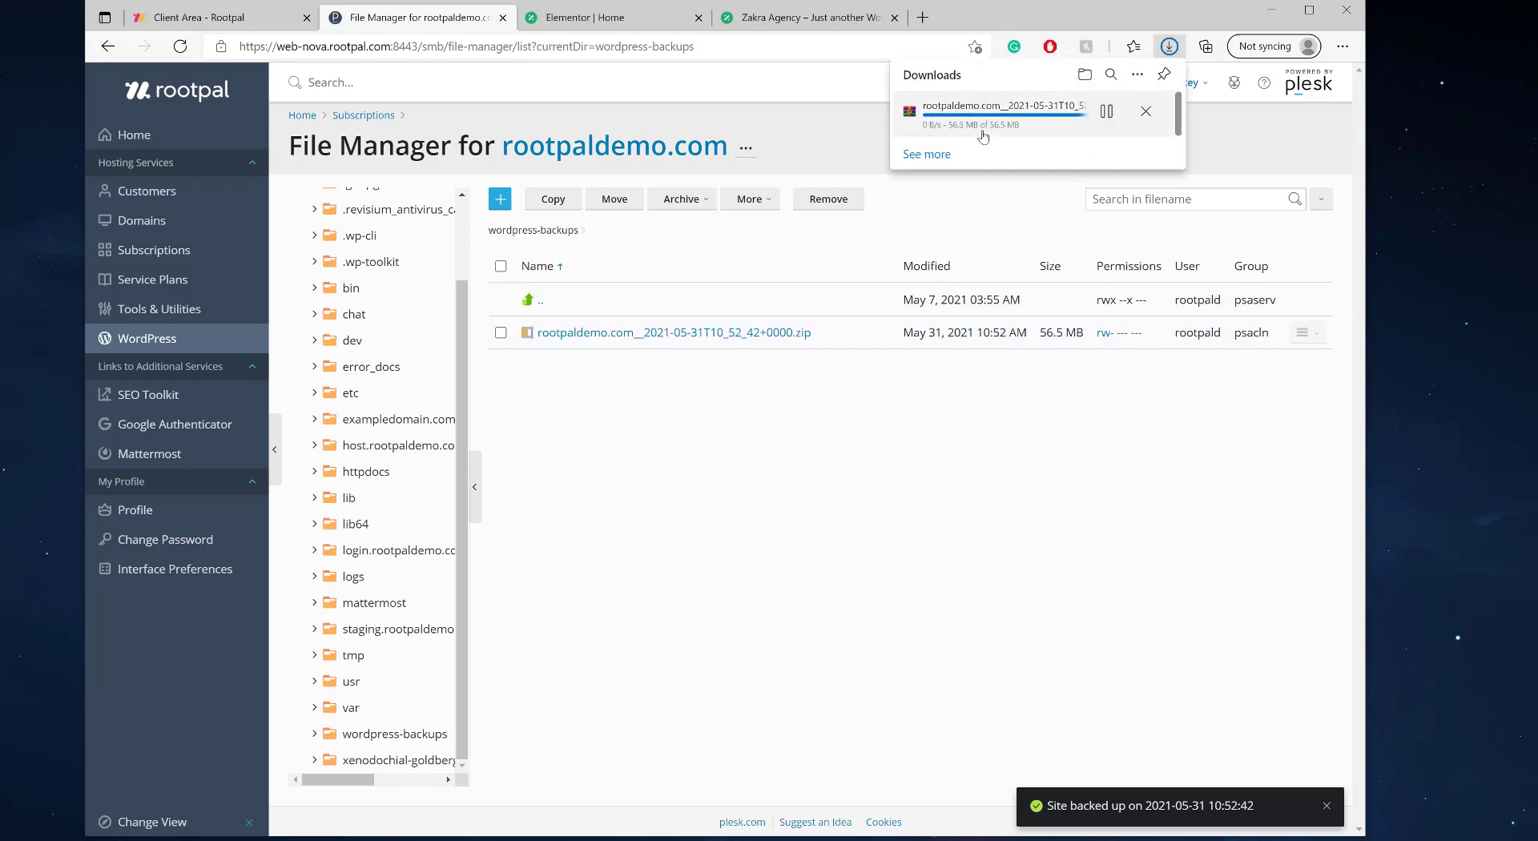
click(950, 119)
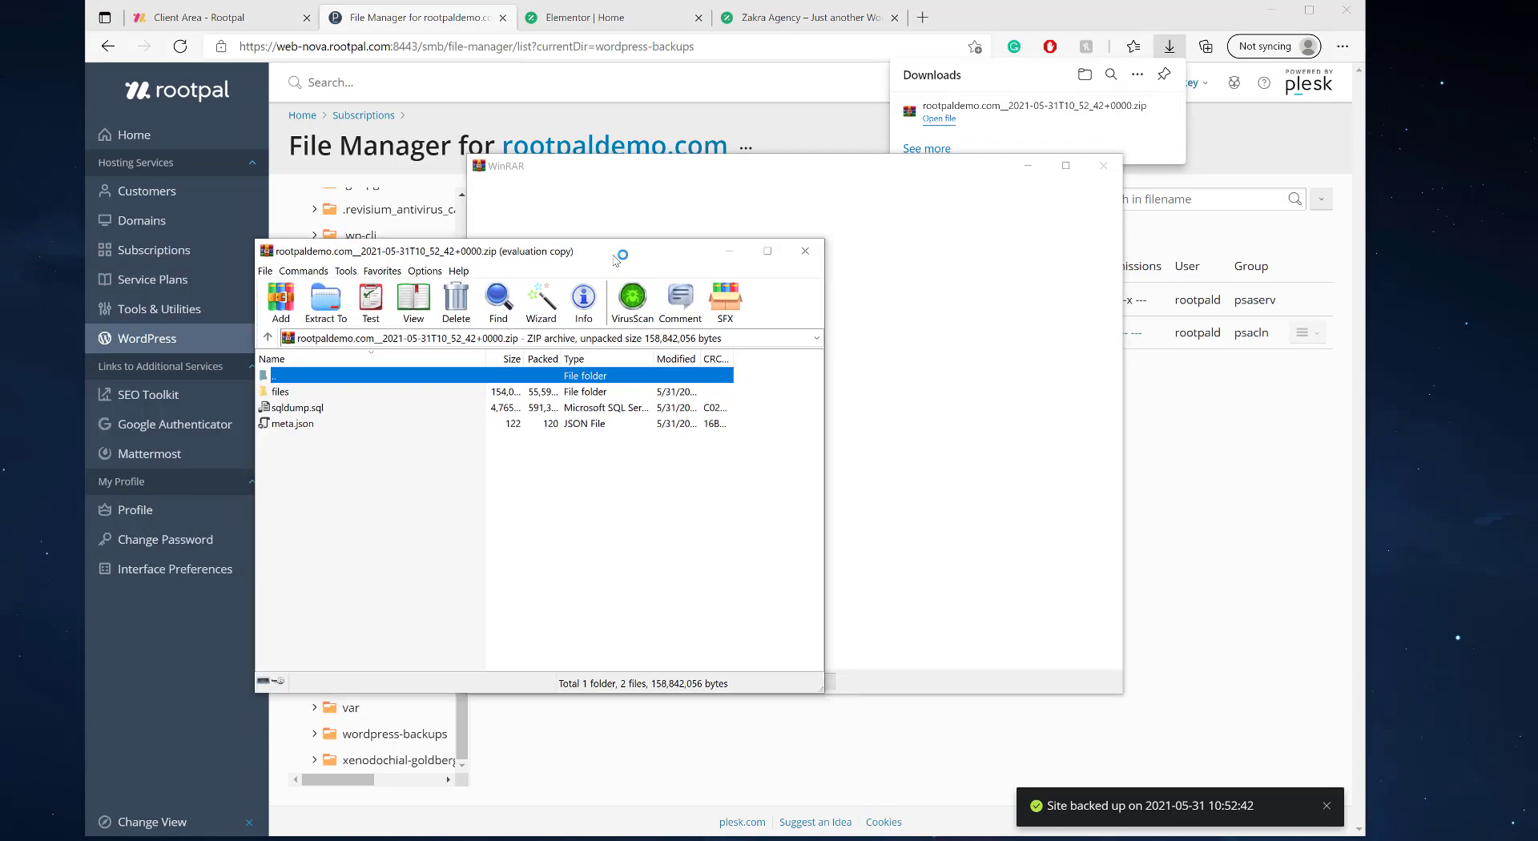
click(1105, 167)
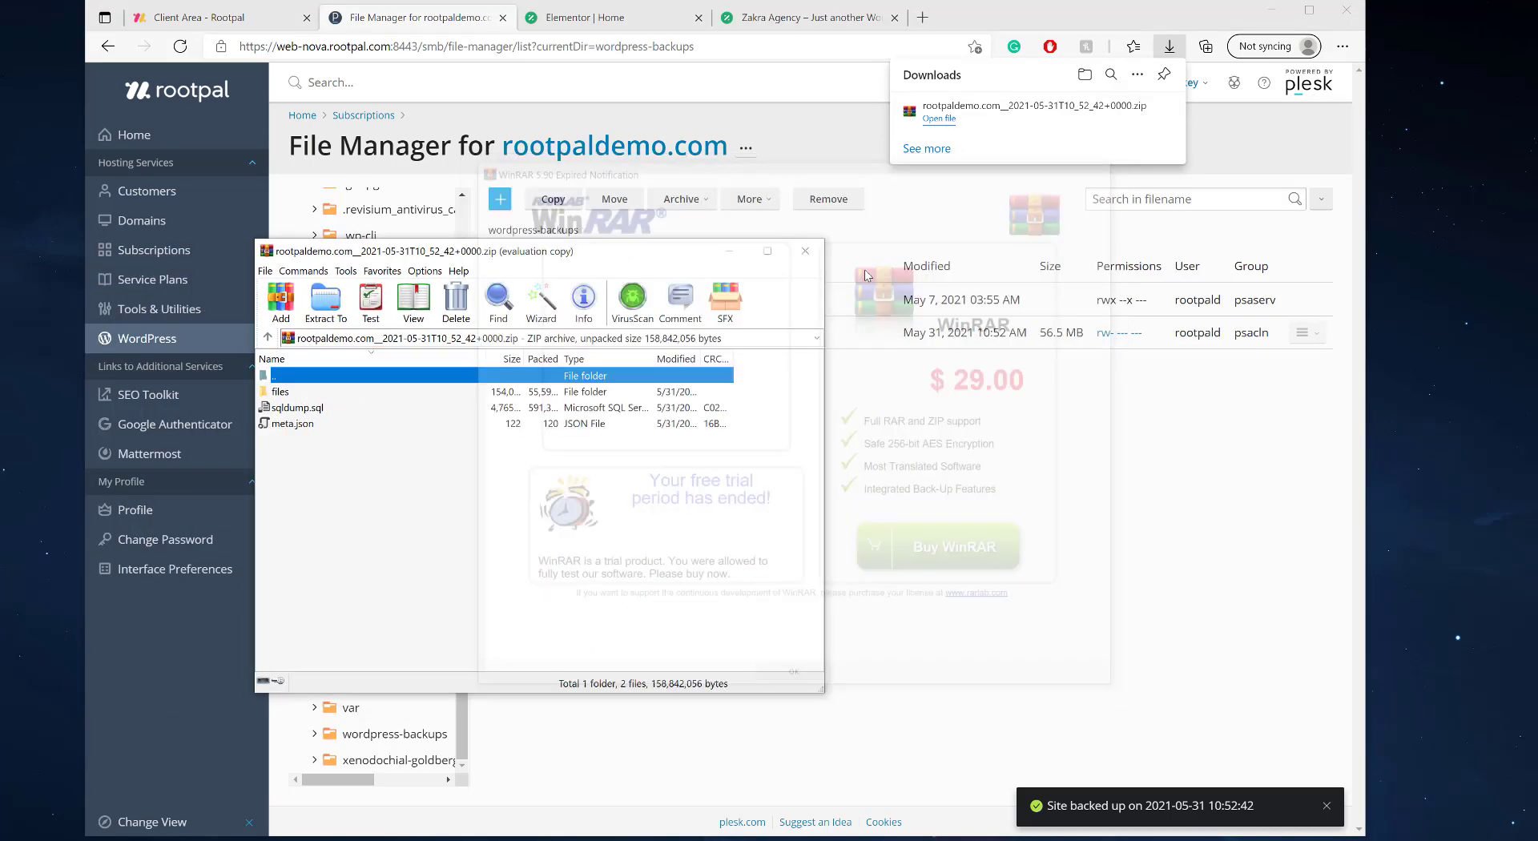
double_click(295, 395)
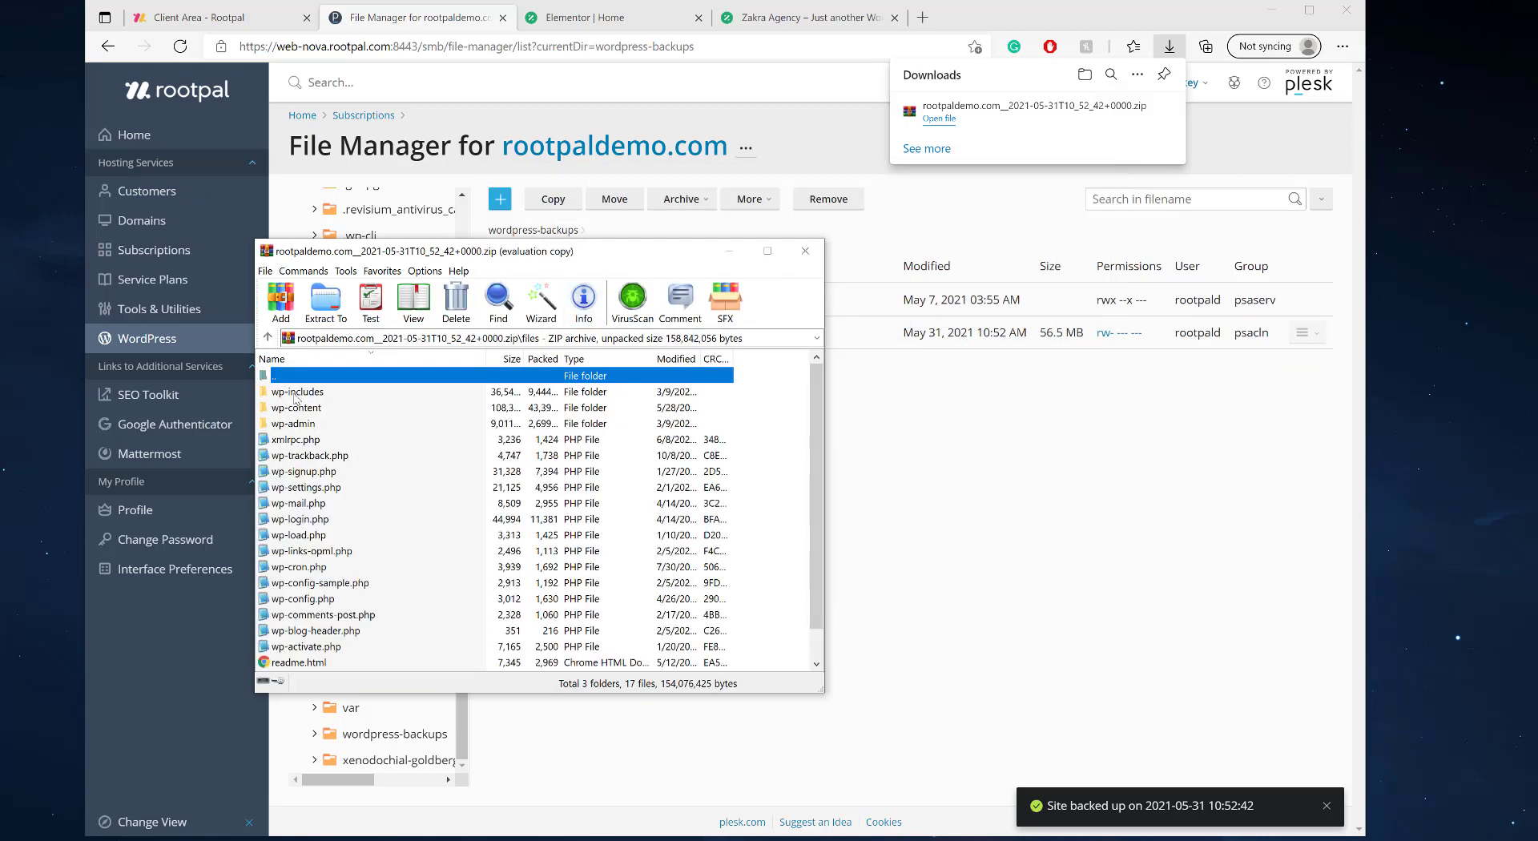
double_click(303, 378)
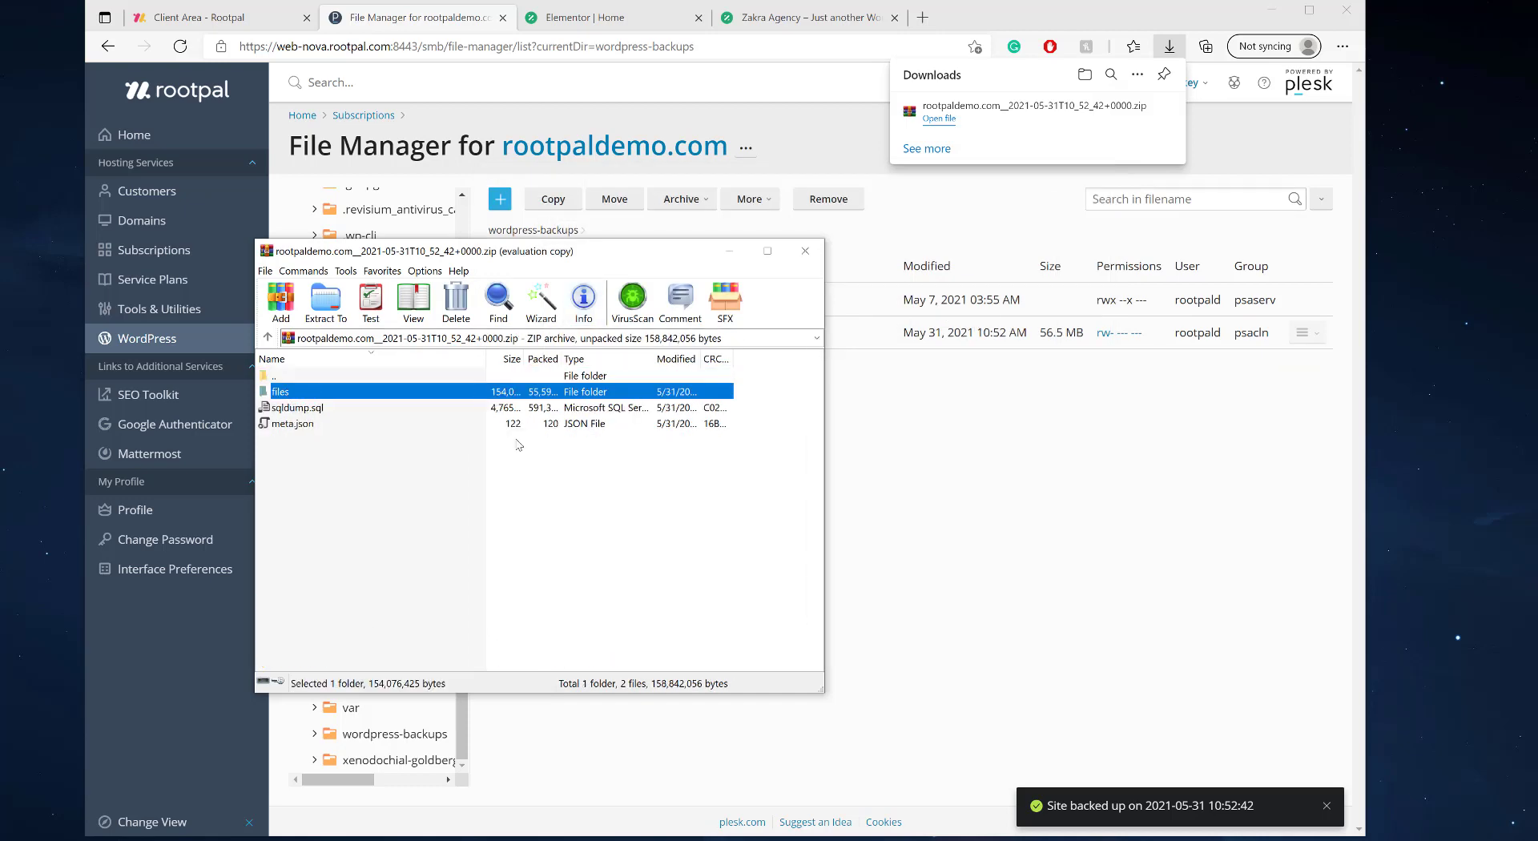
click(297, 410)
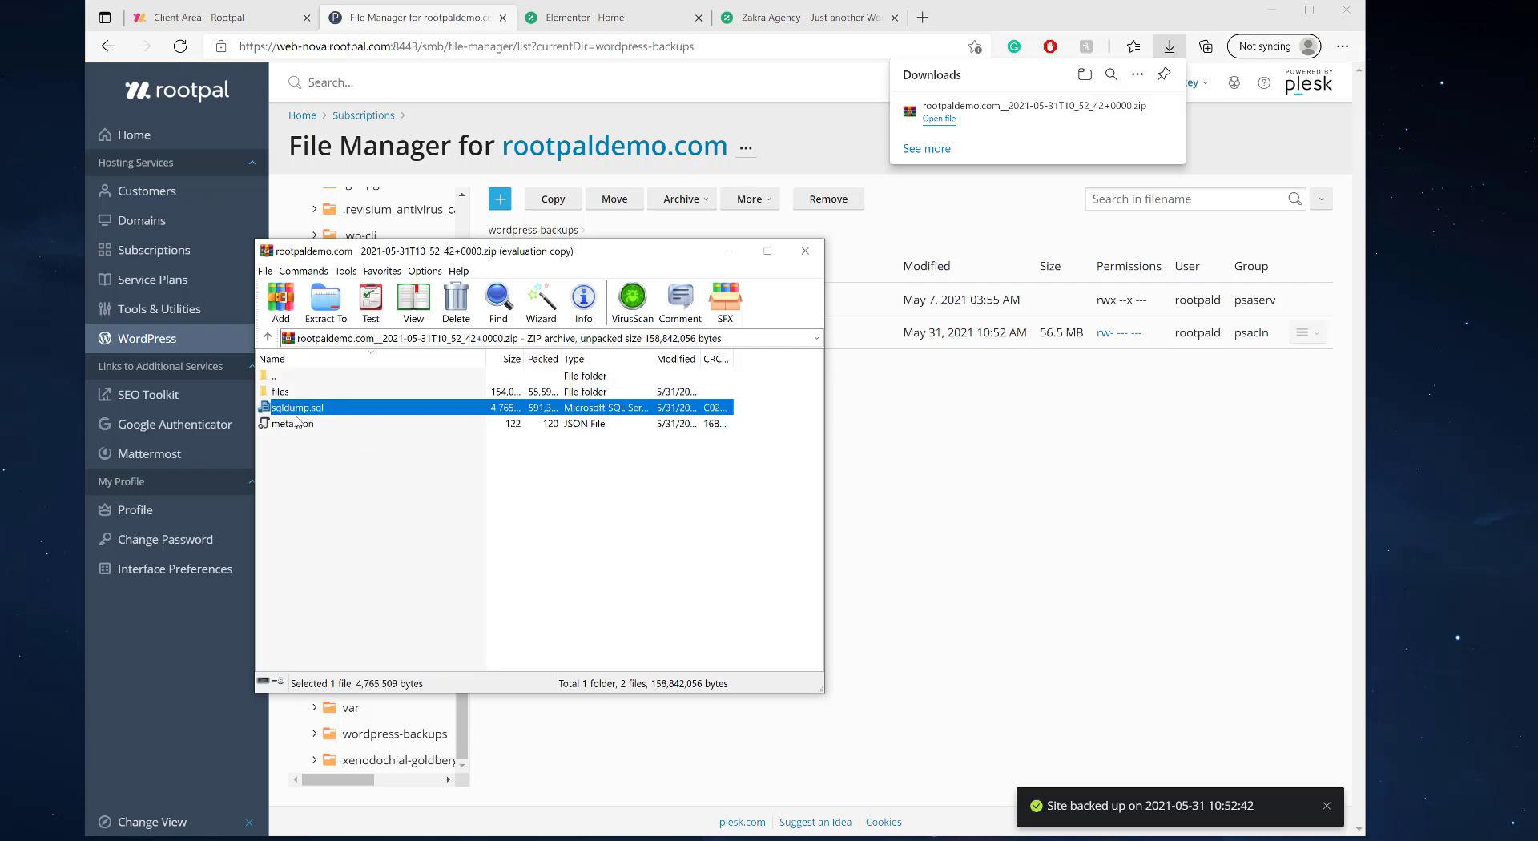
drag(525, 251, 734, 268)
- Close the archive window and open rootpaldemo.com's Back Up / Restore panel in WordPress Toolkit
click(1014, 267)
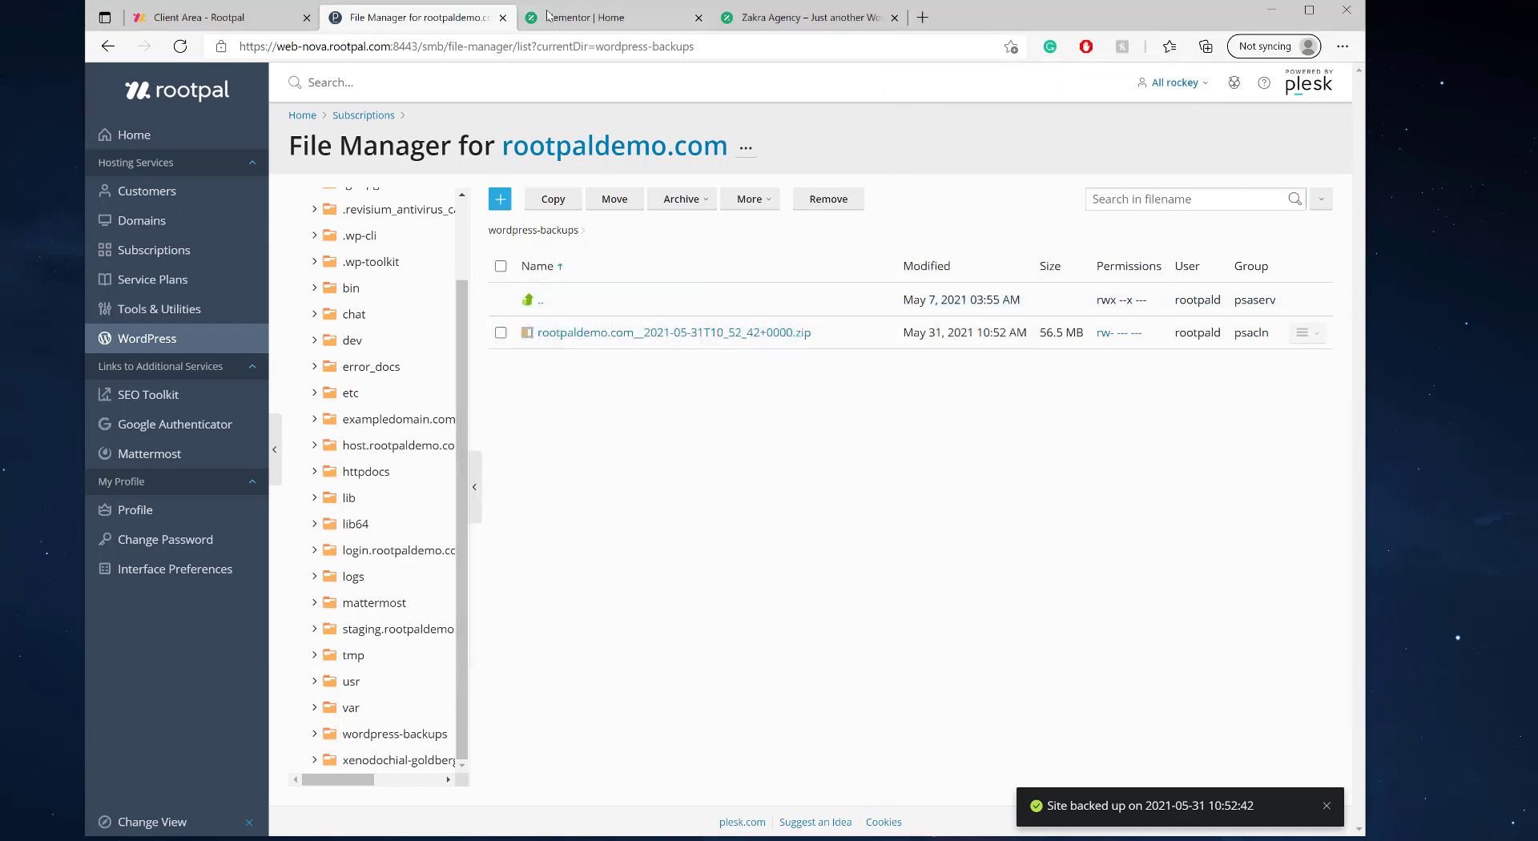
click(140, 340)
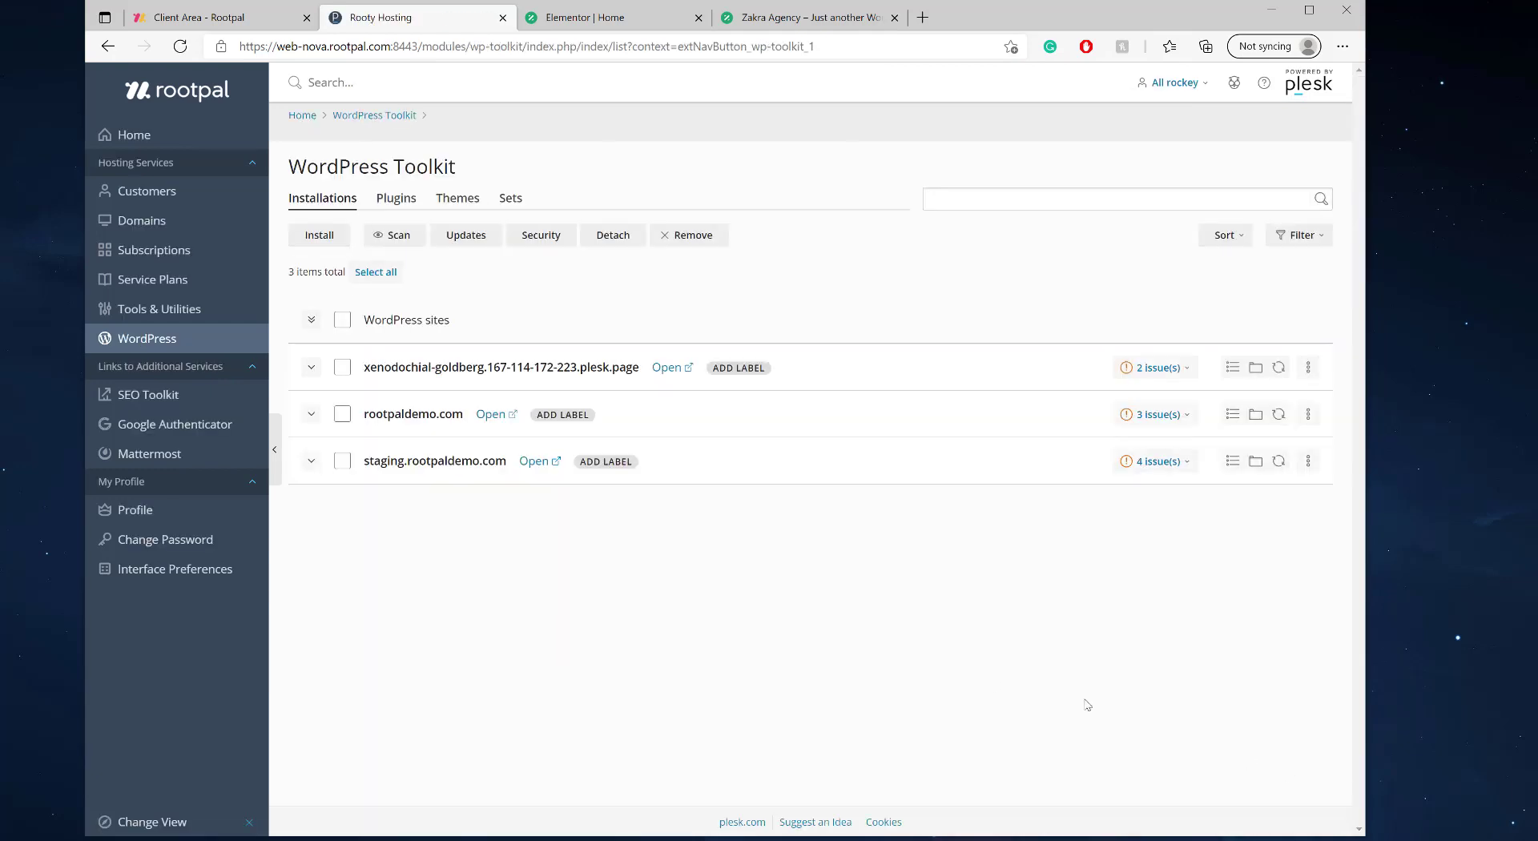
click(722, 417)
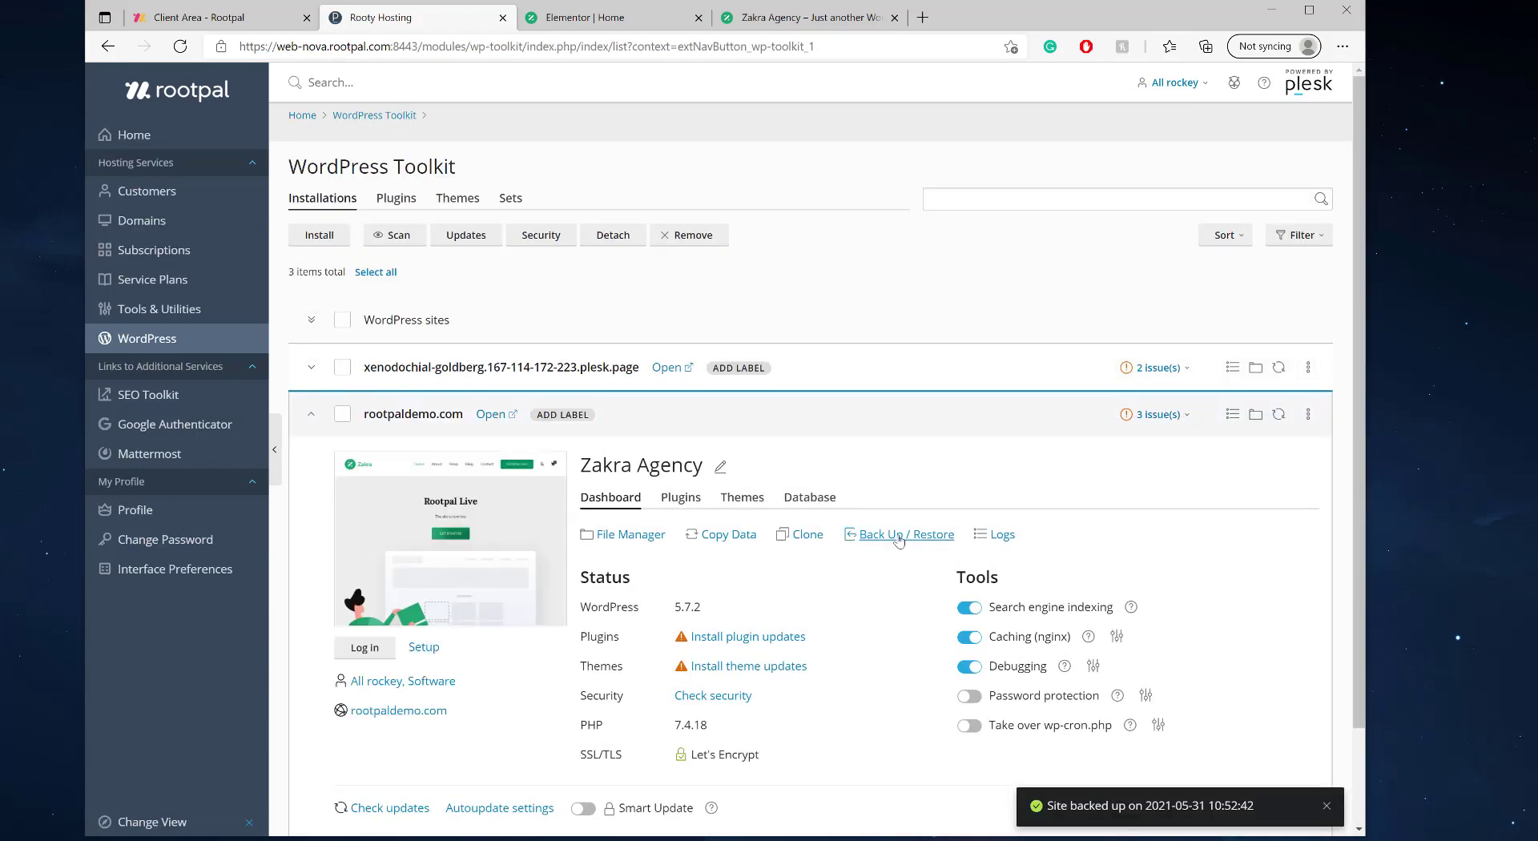
click(897, 531)
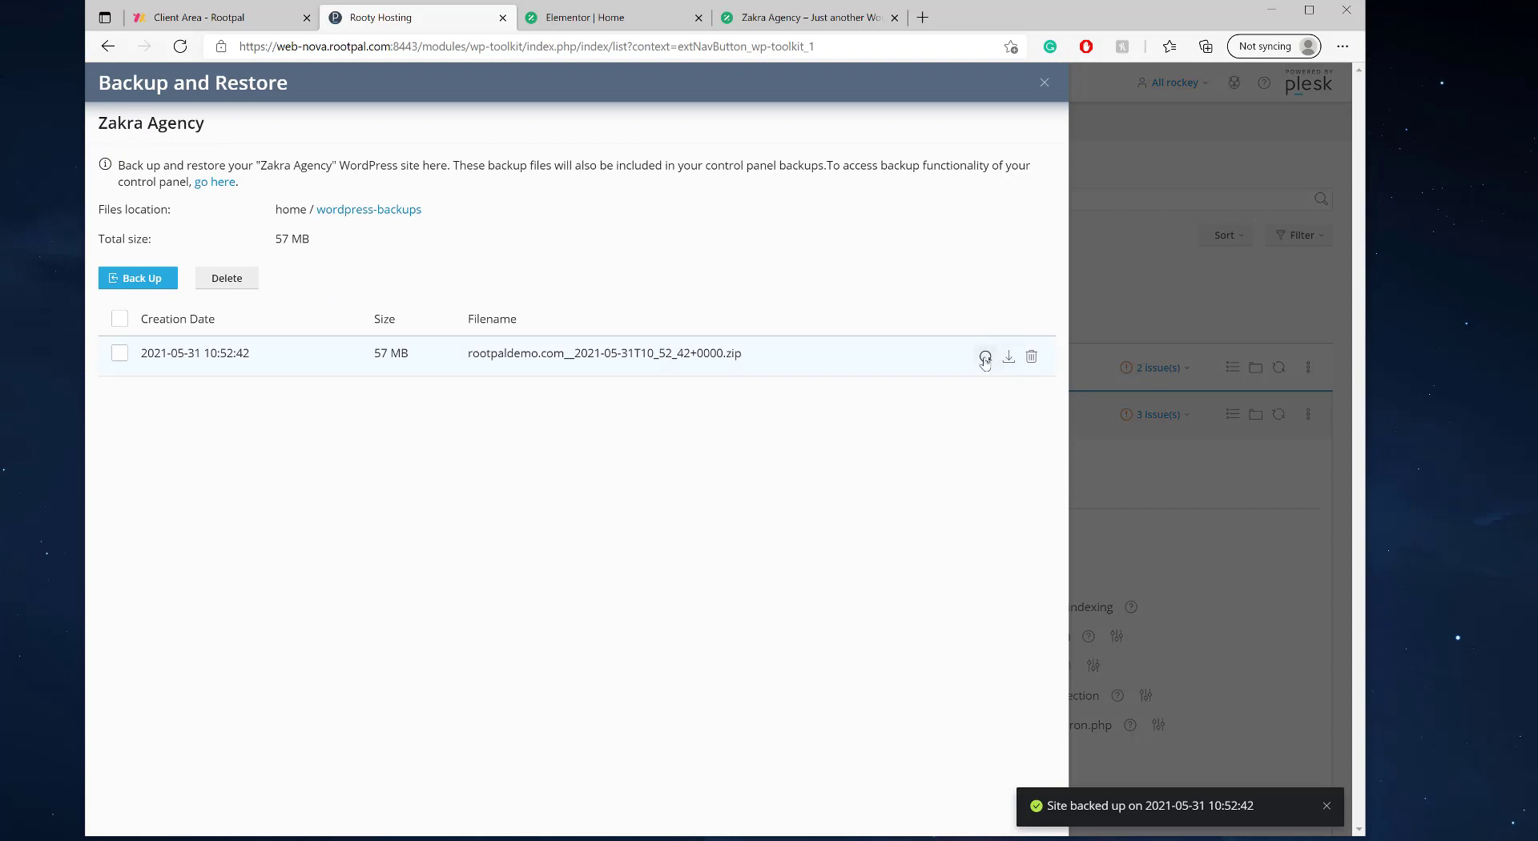
click(985, 359)
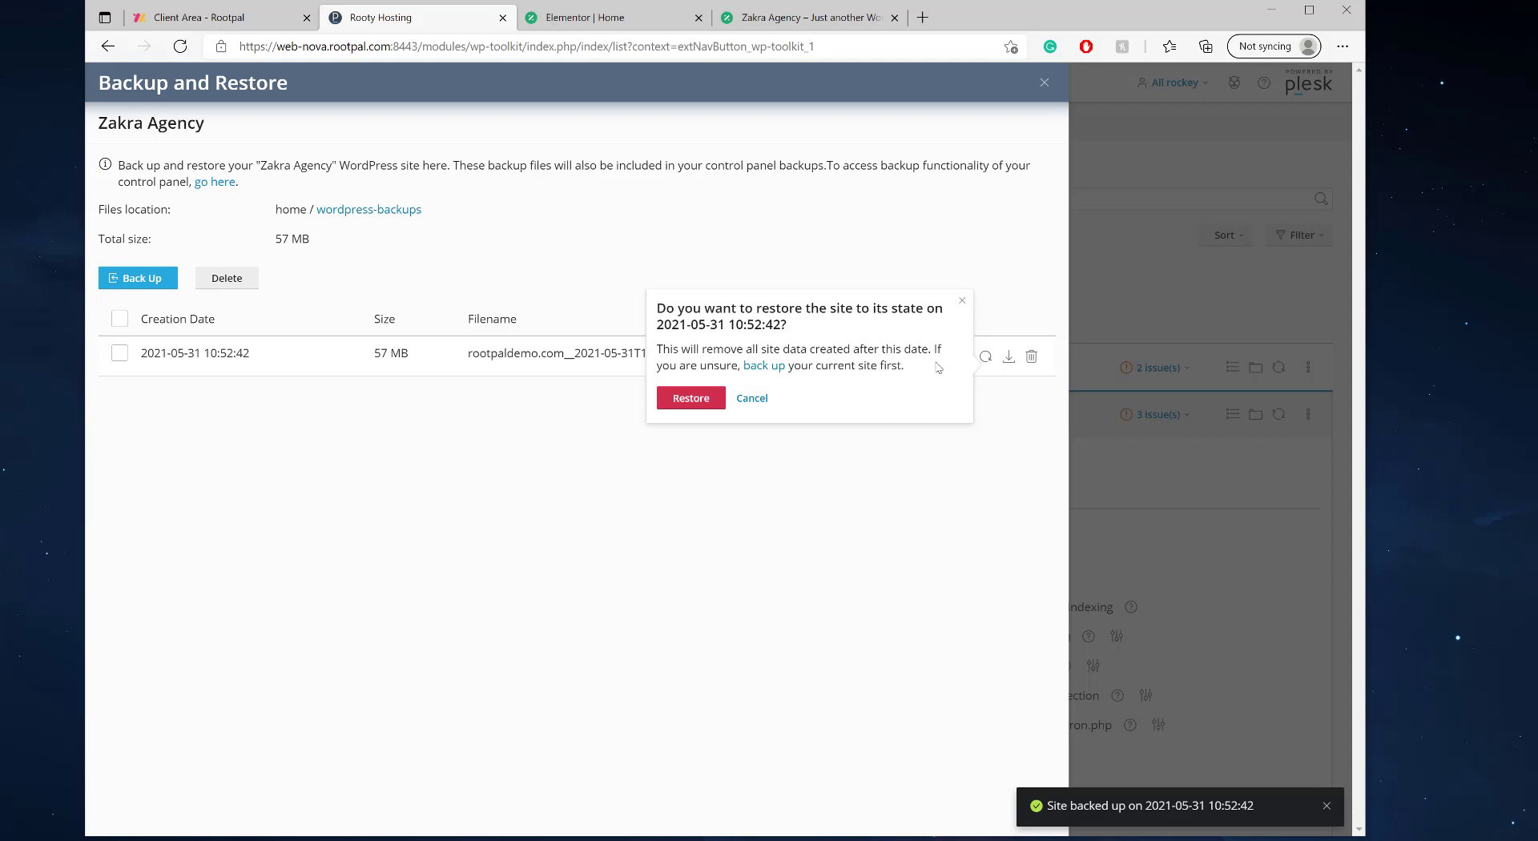
click(675, 399)
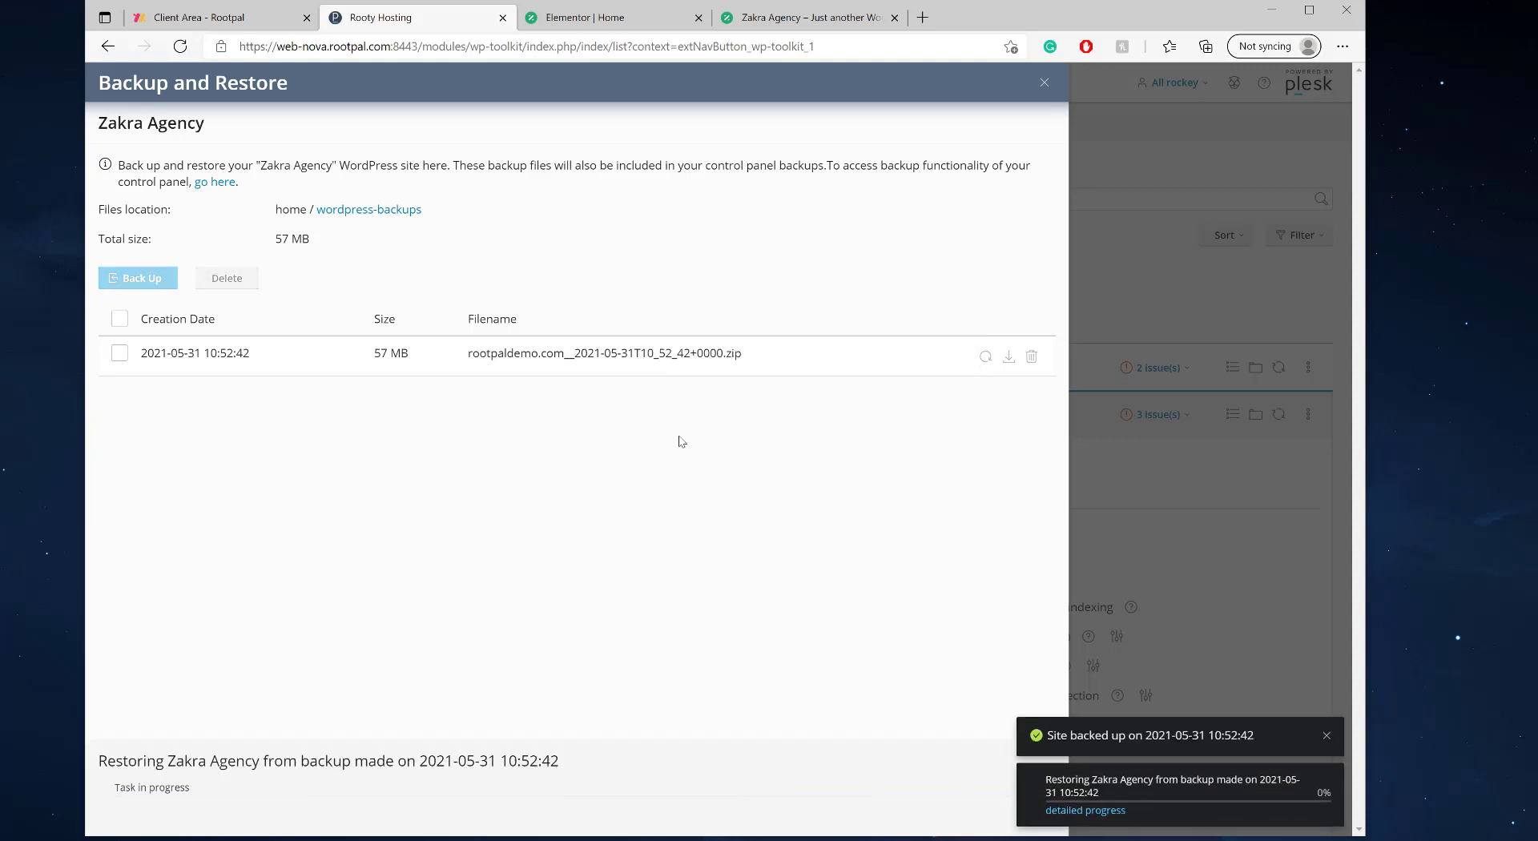
click(799, 19)
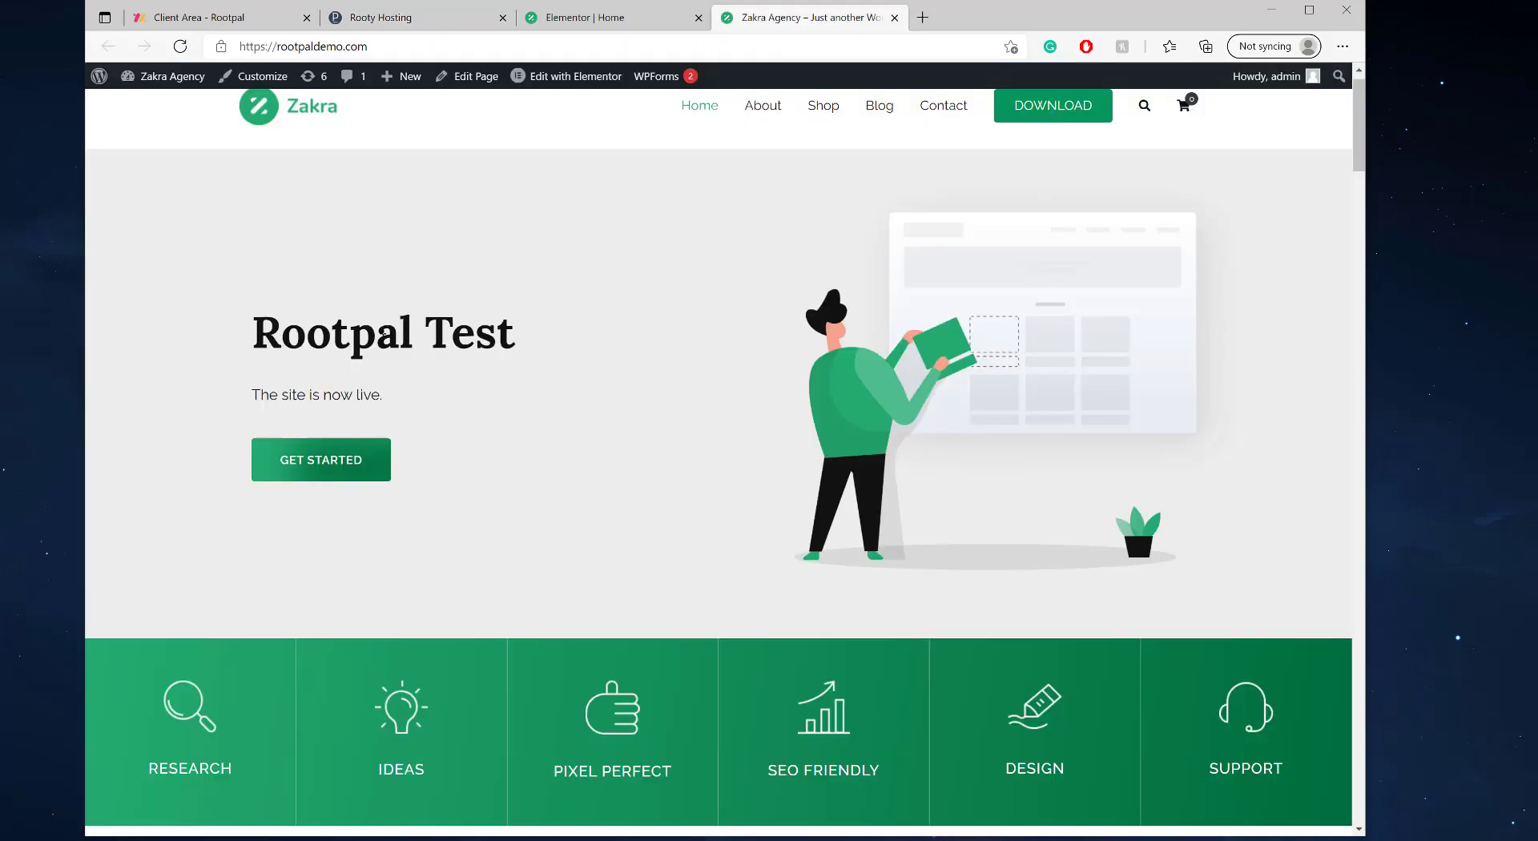
click(400, 19)
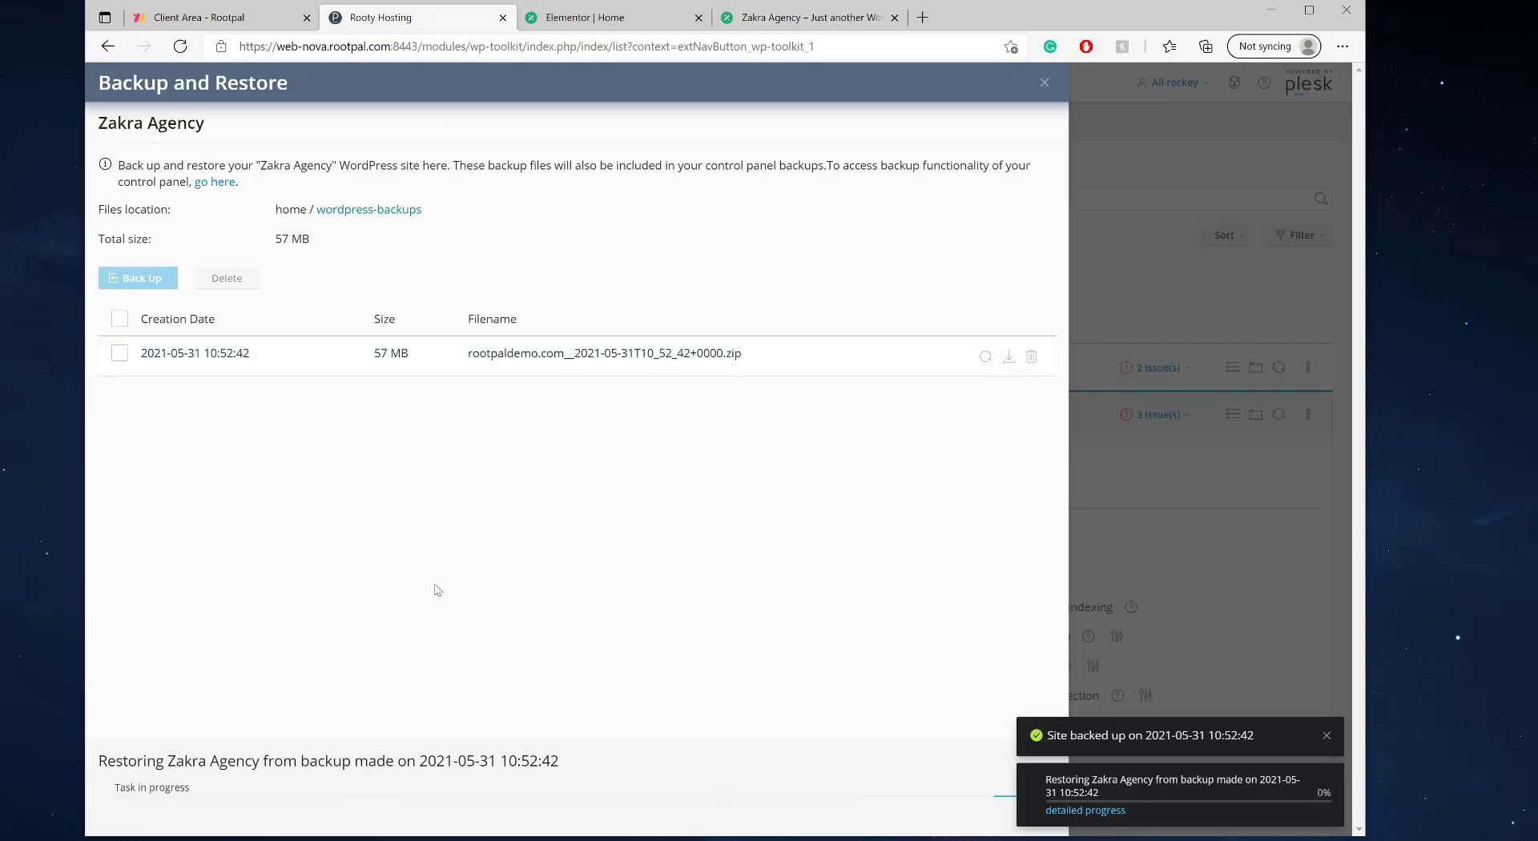
click(1319, 741)
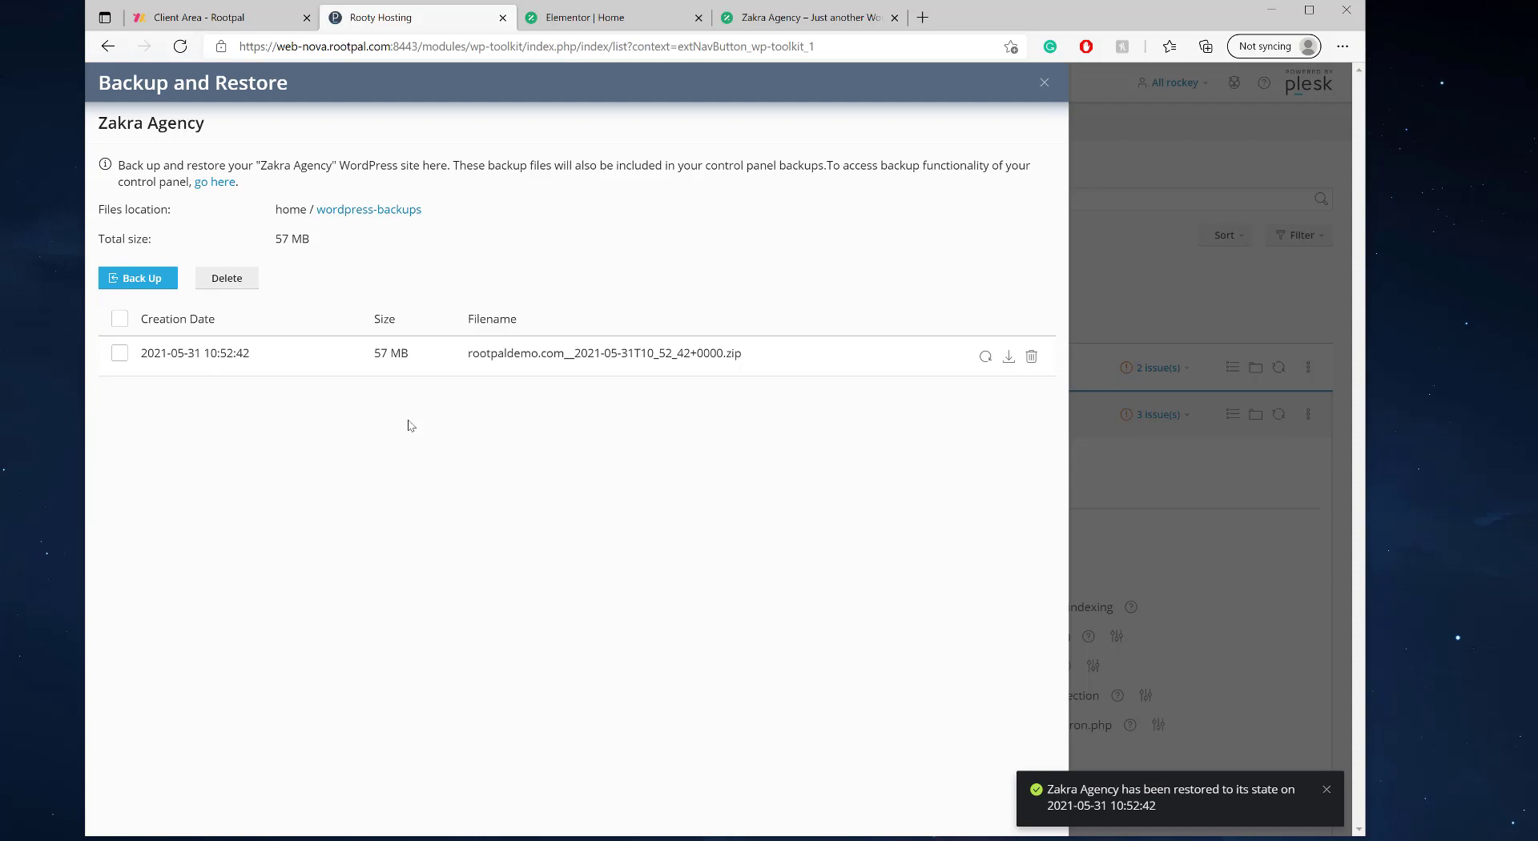
click(1326, 791)
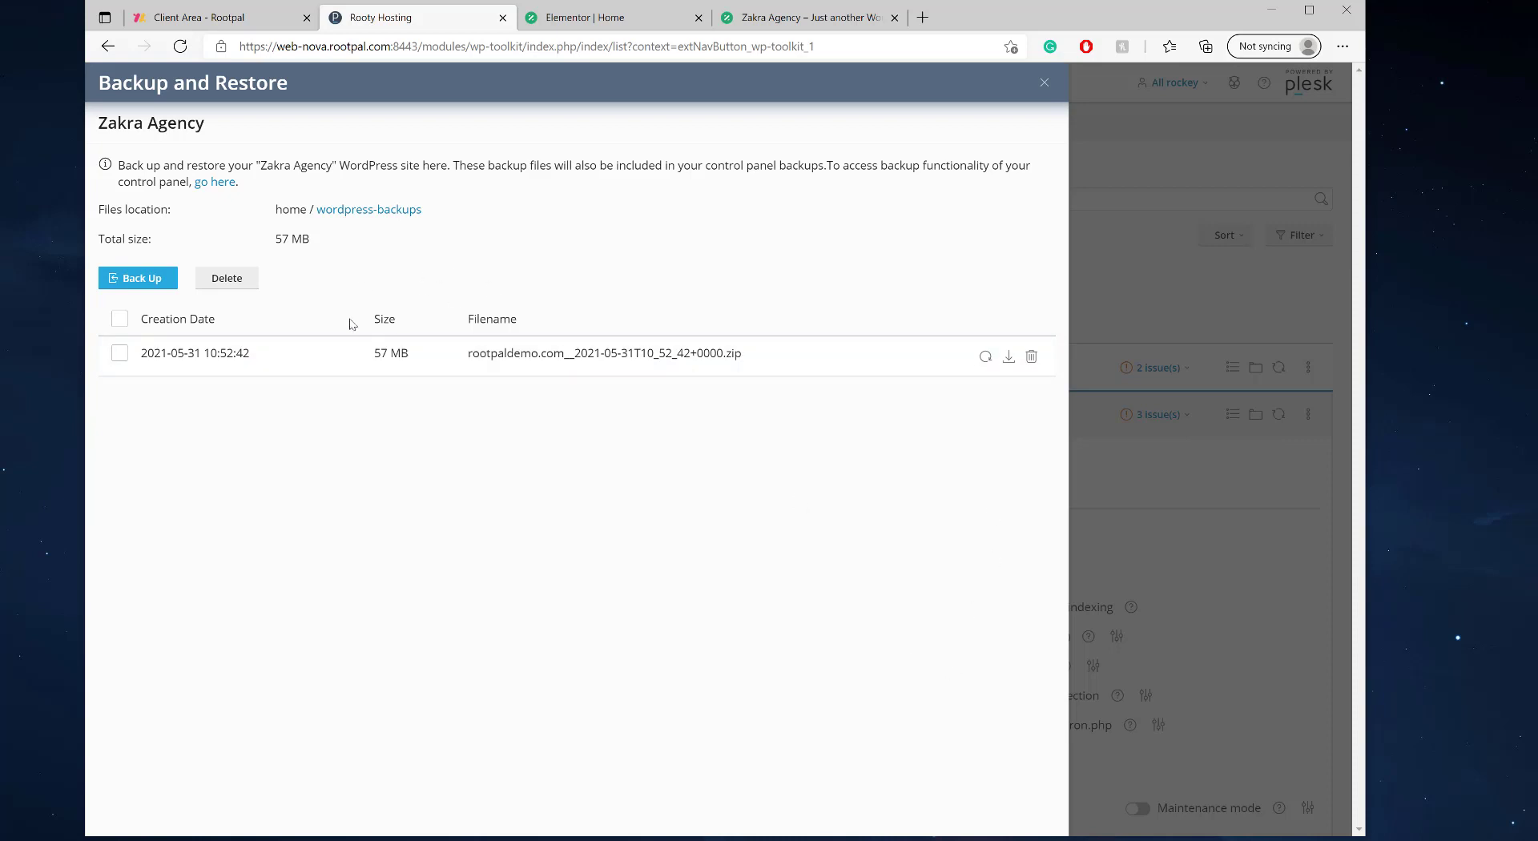
- Open rootpaldemo.com and check its homepage heading reads 'Rootpal Live' again after the restore
click(1045, 81)
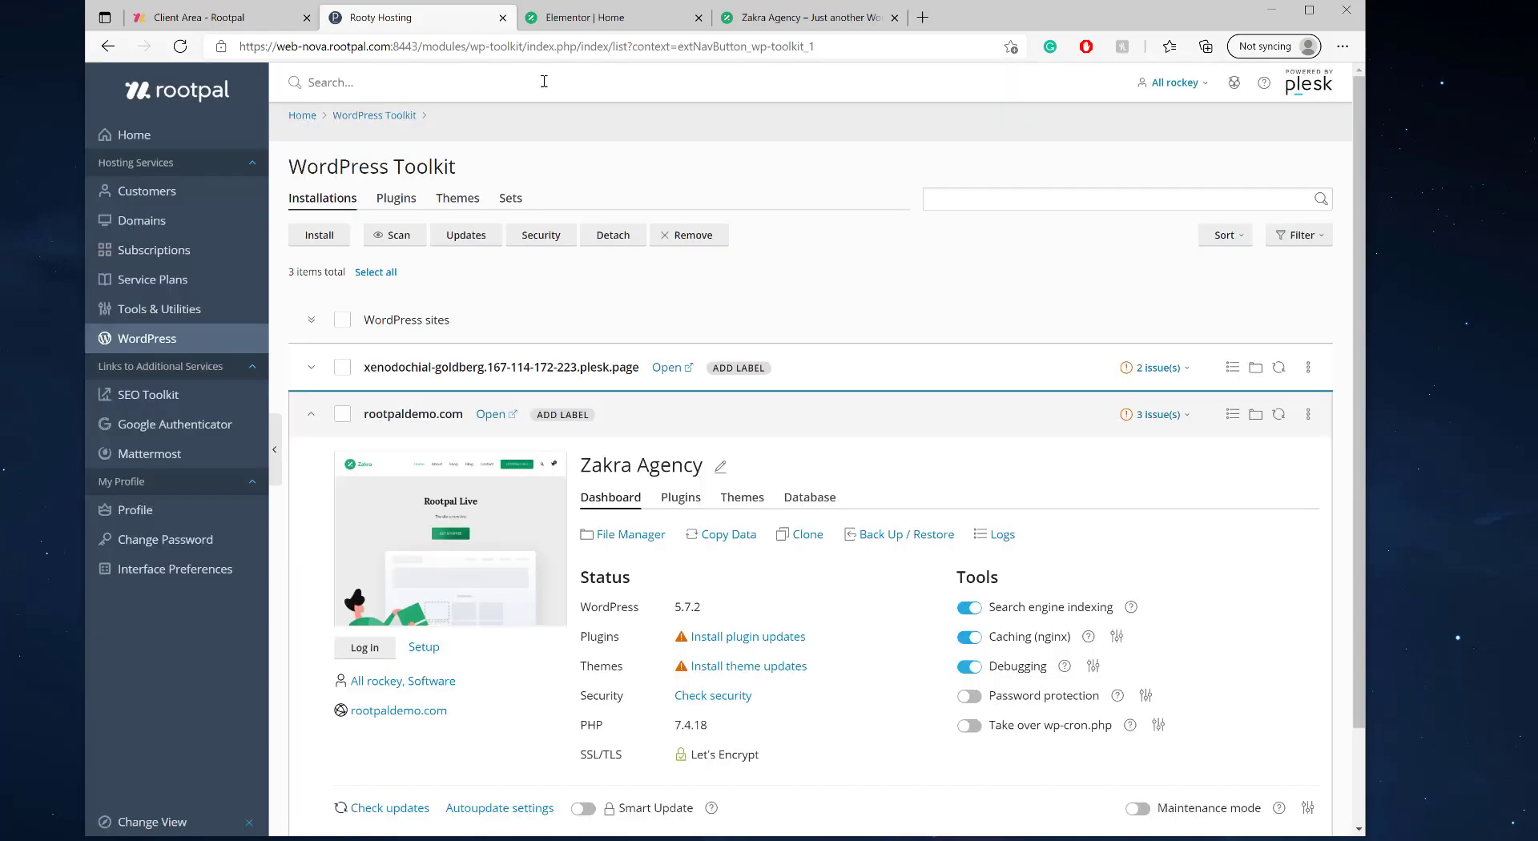
click(490, 414)
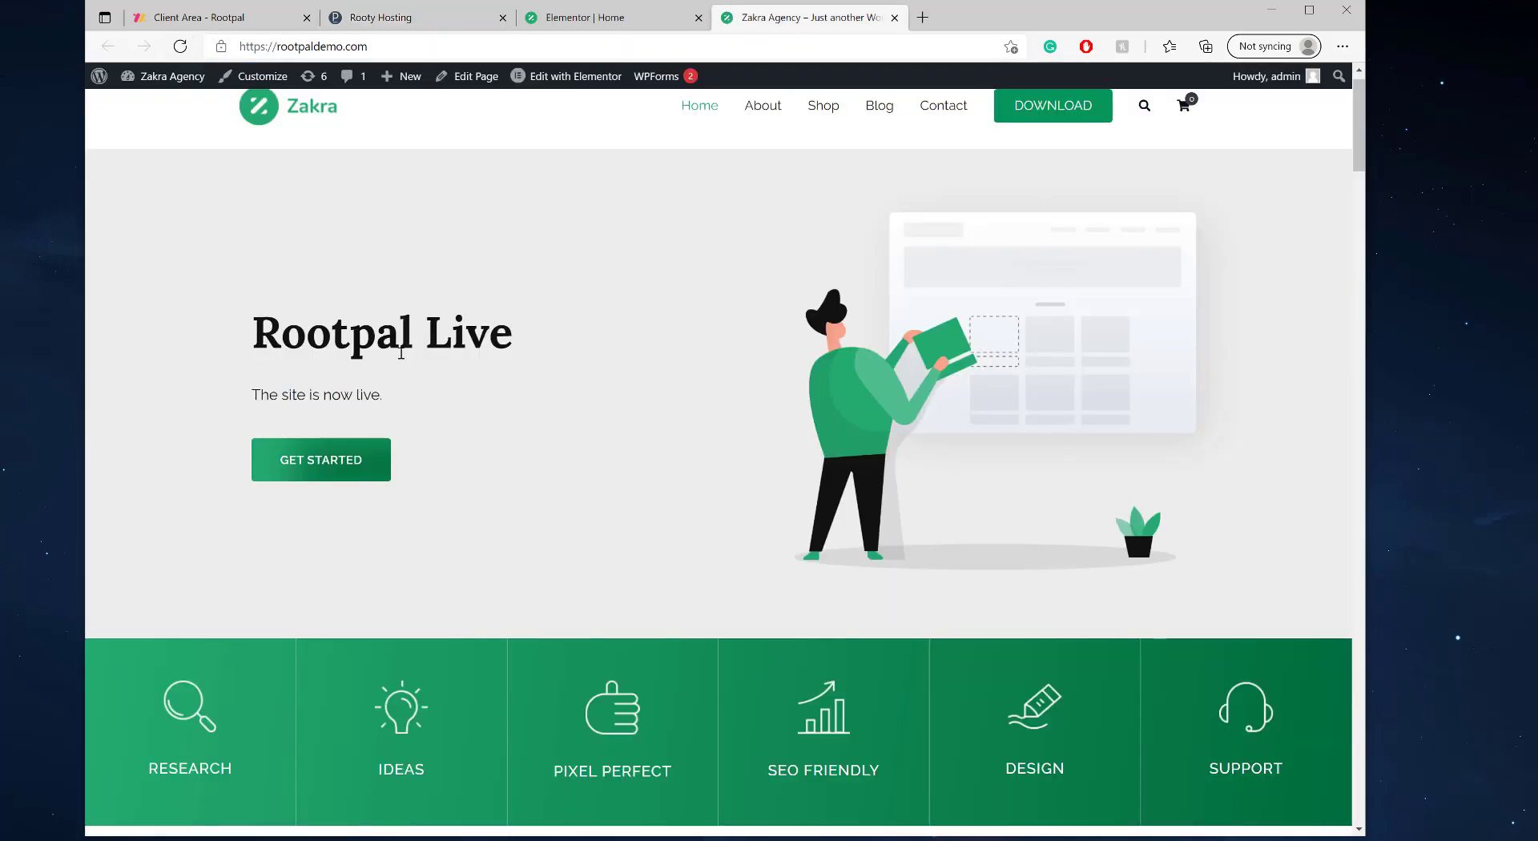
drag(236, 342, 204, 363)
scroll(481, 384, up, 1)
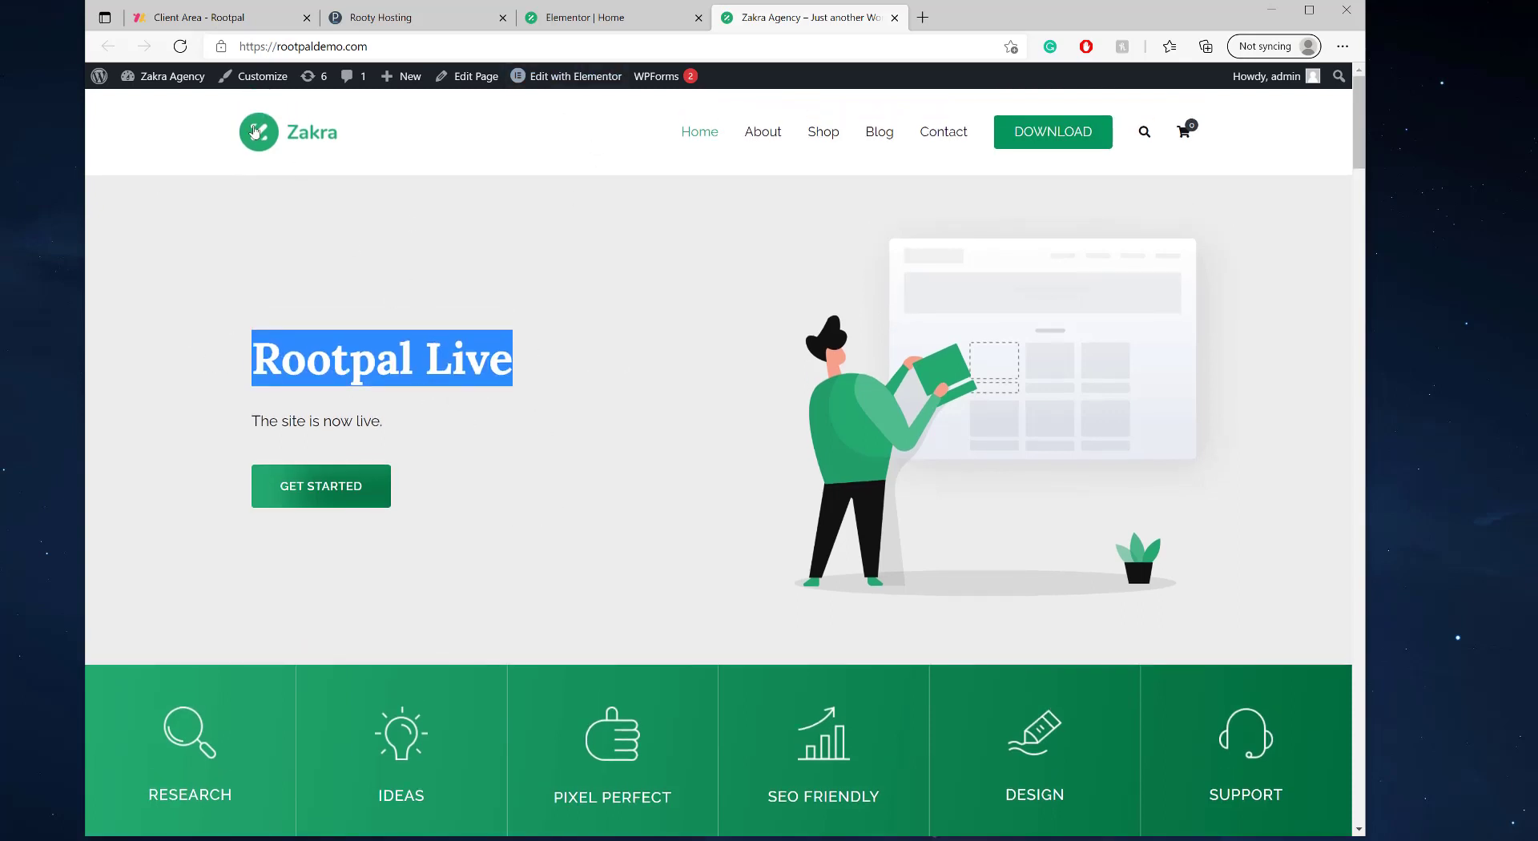
mouse_move(172, 79)
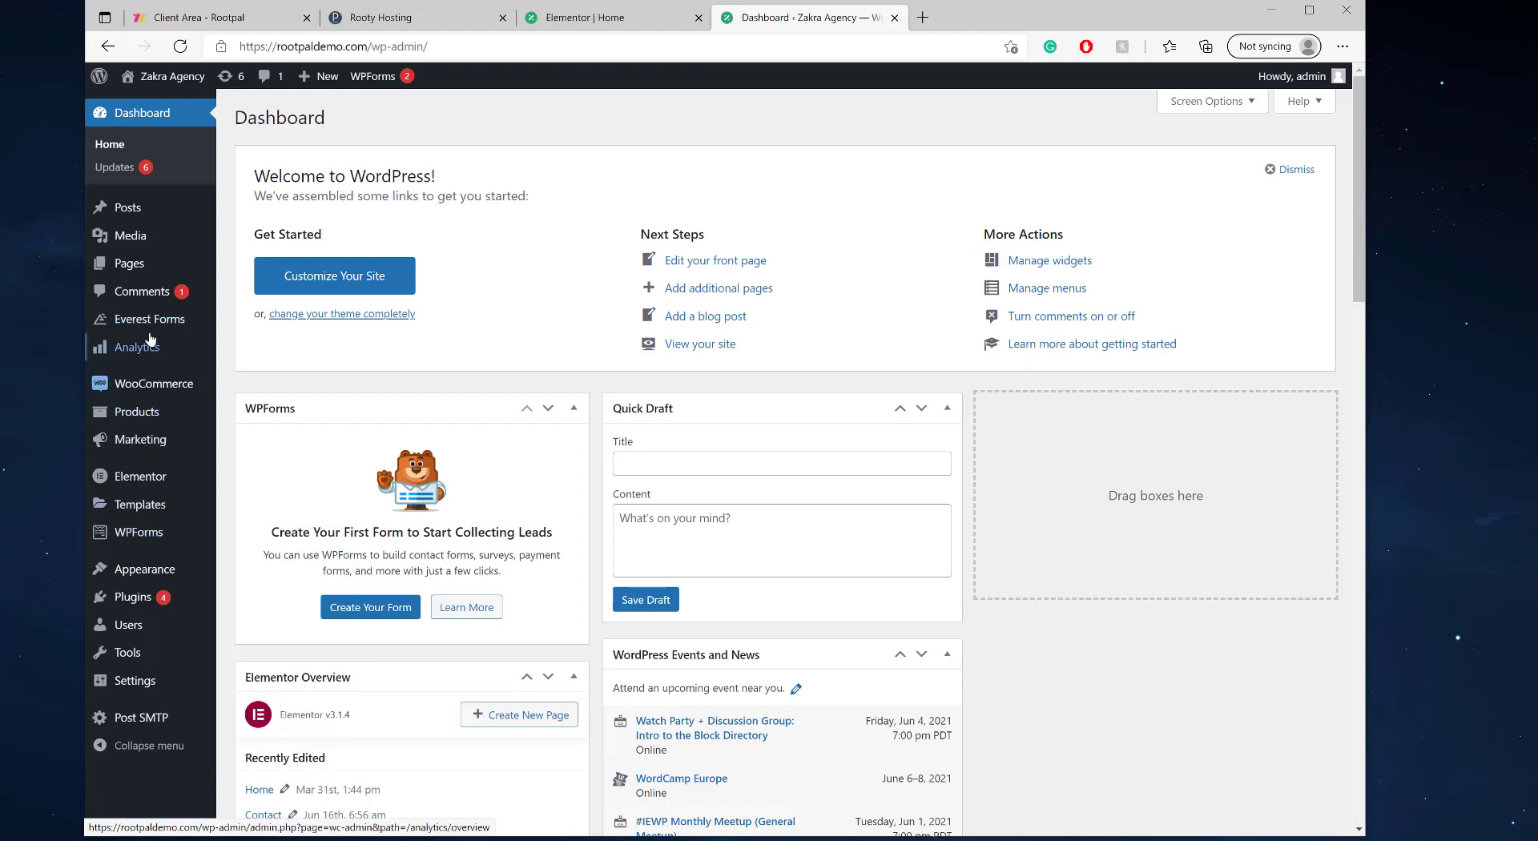
click(621, 29)
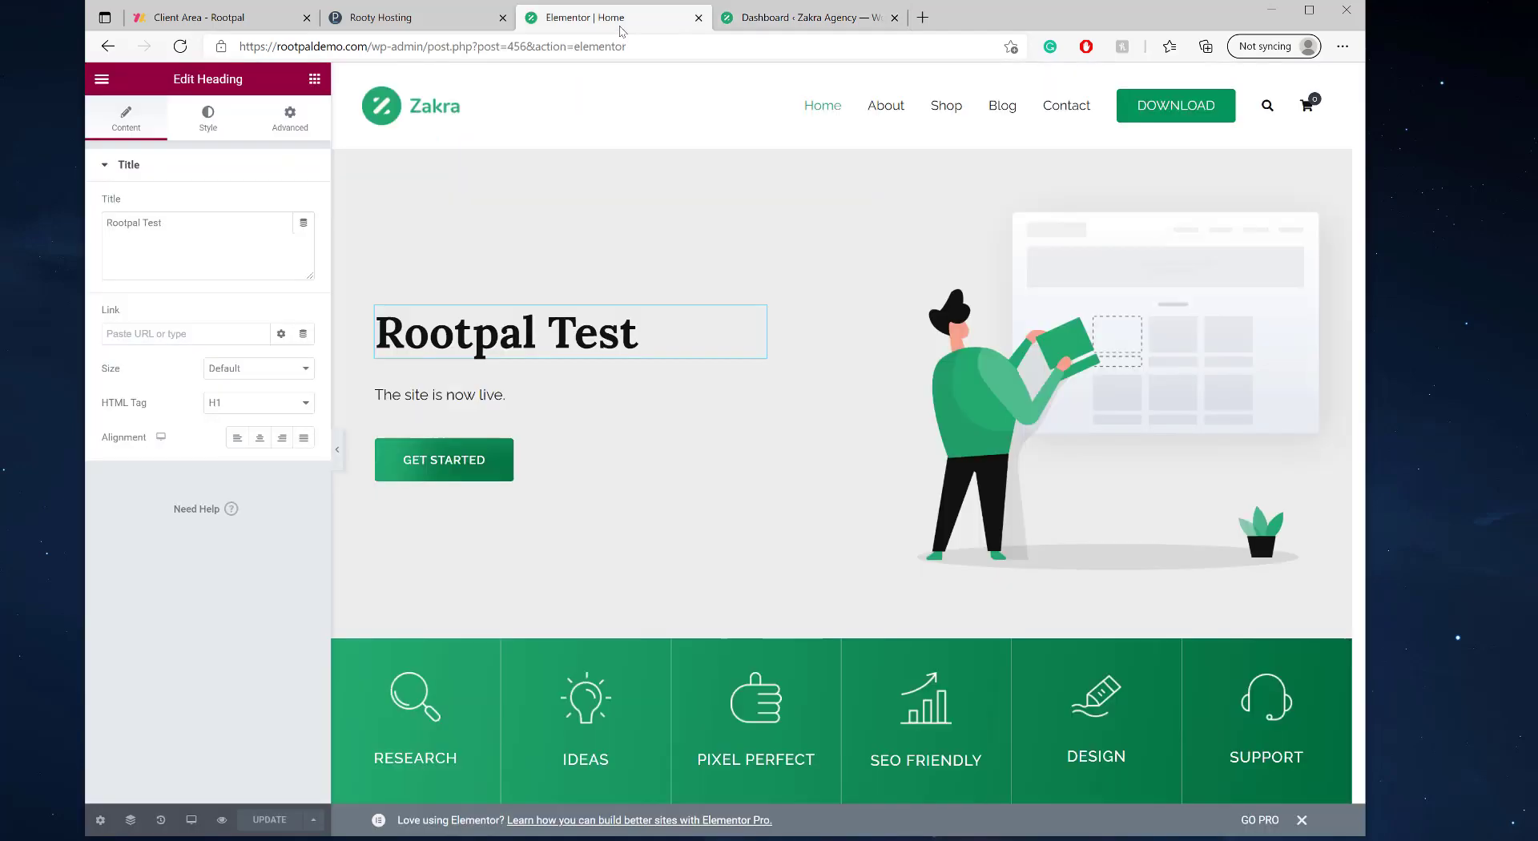
- In File Manager, select everything inside httpdocs/wp-content and permanently remove it
click(397, 17)
click(631, 537)
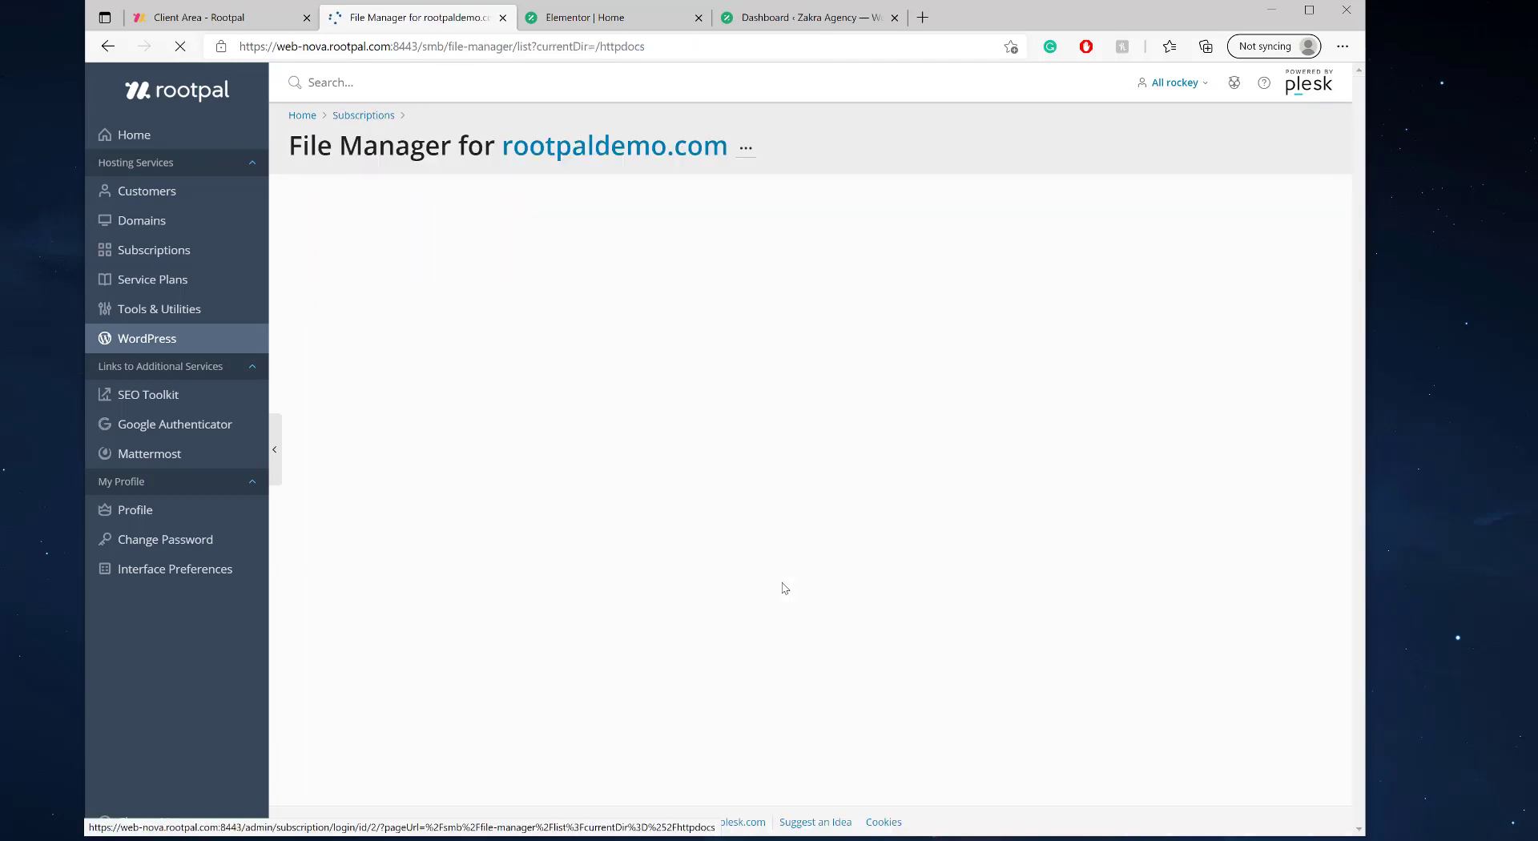
click(560, 370)
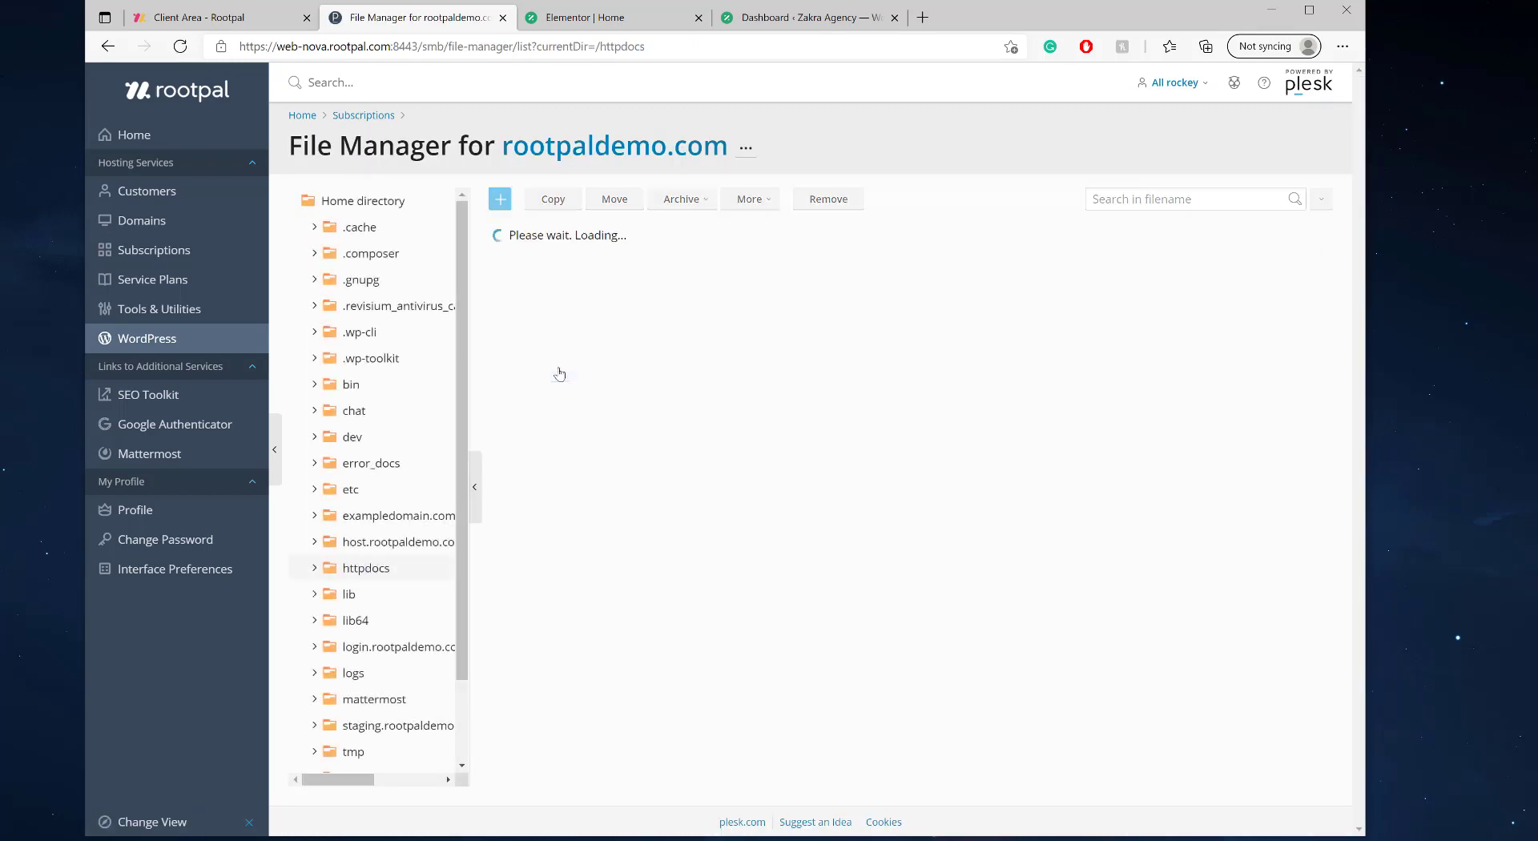
key(ctrl+a)
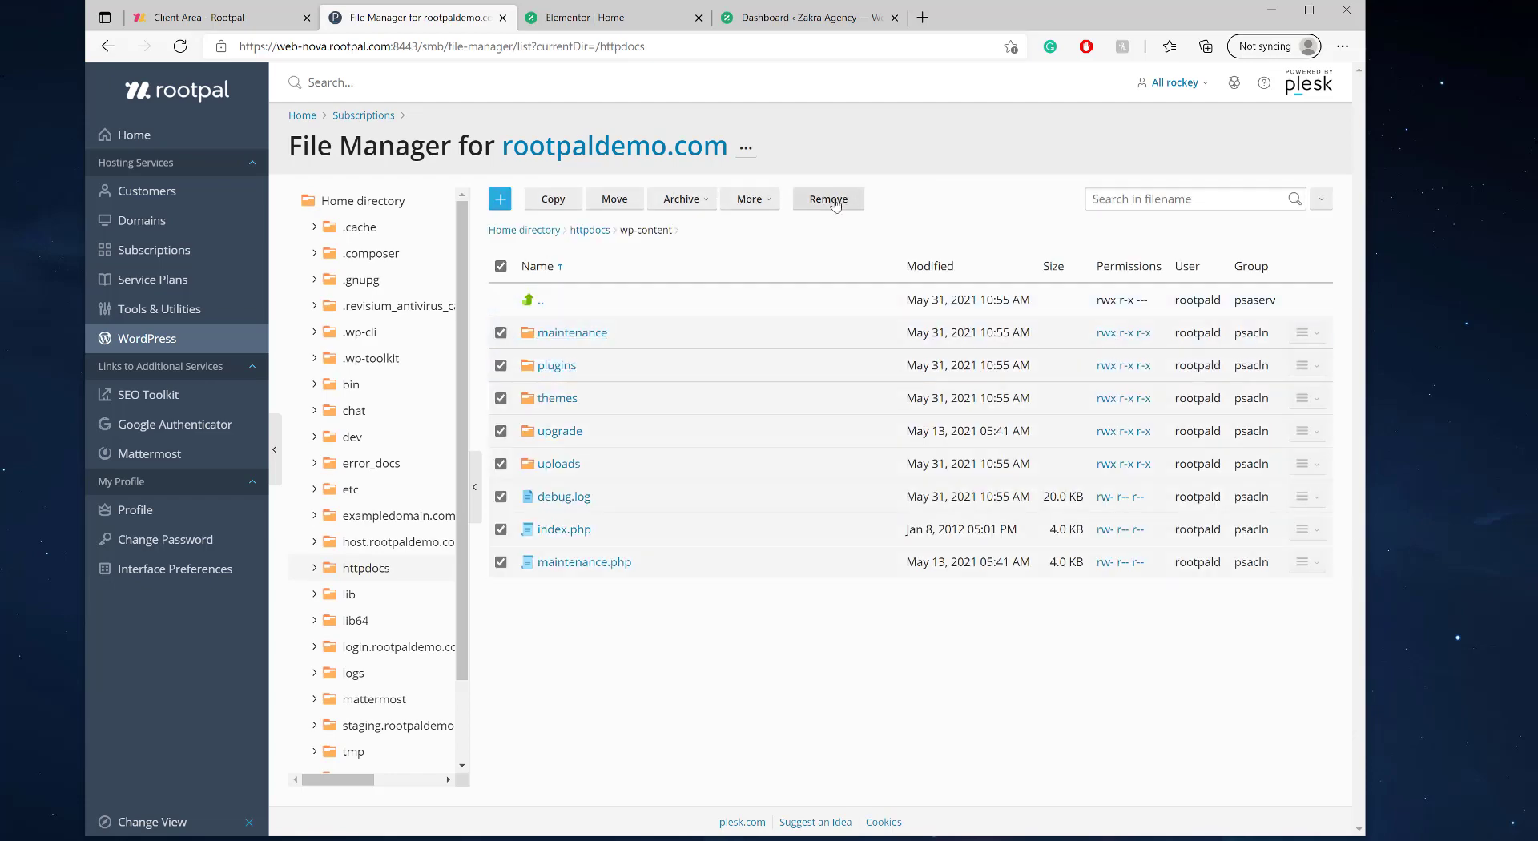
click(829, 199)
click(629, 475)
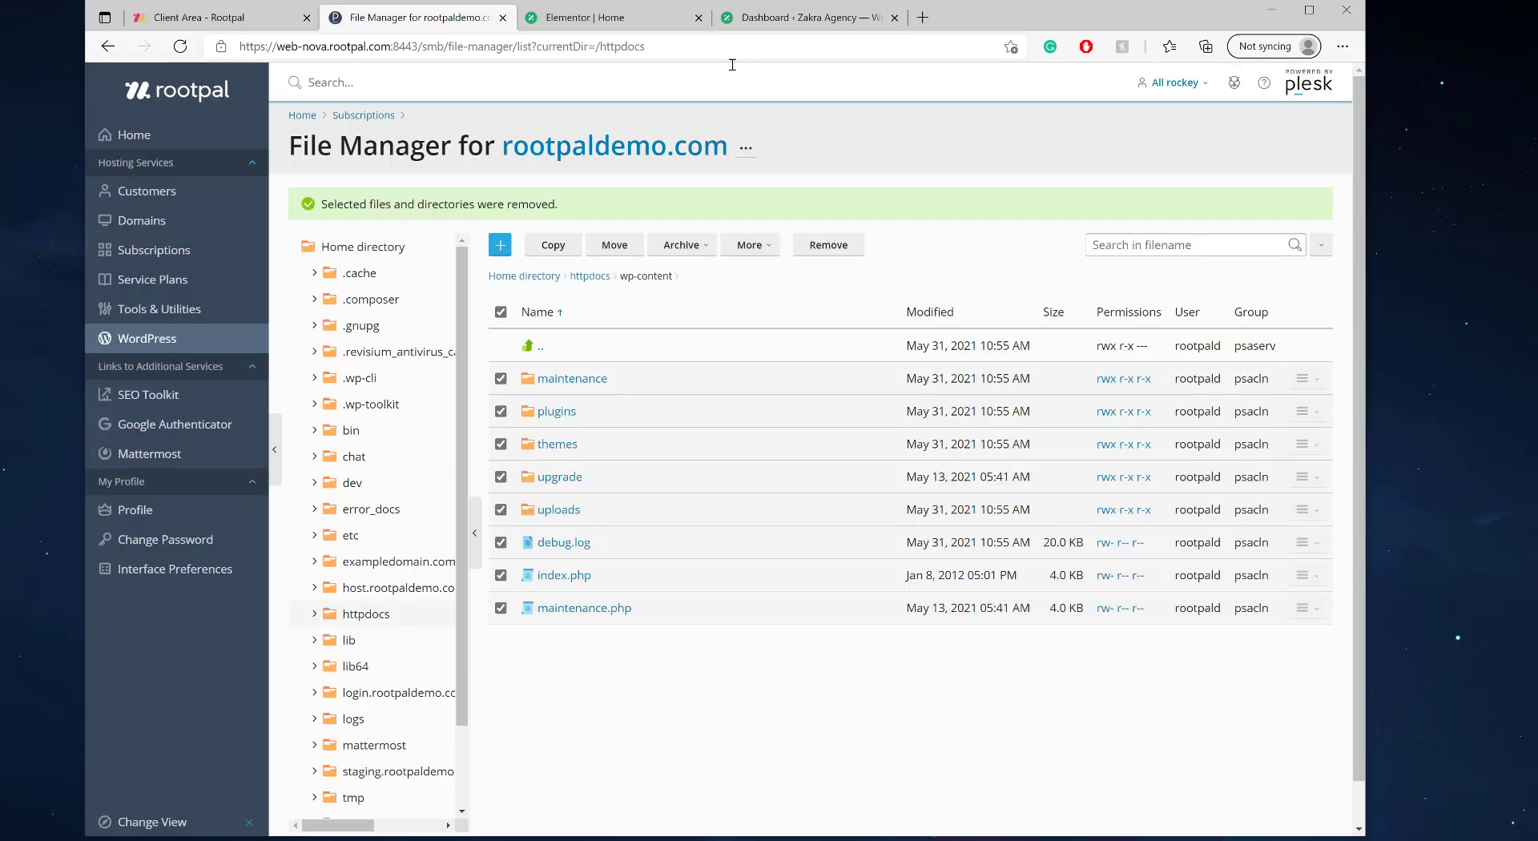
- Reload the dashboard and visit the site front, which now shows a missing-theme WordPress error
click(790, 17)
click(179, 46)
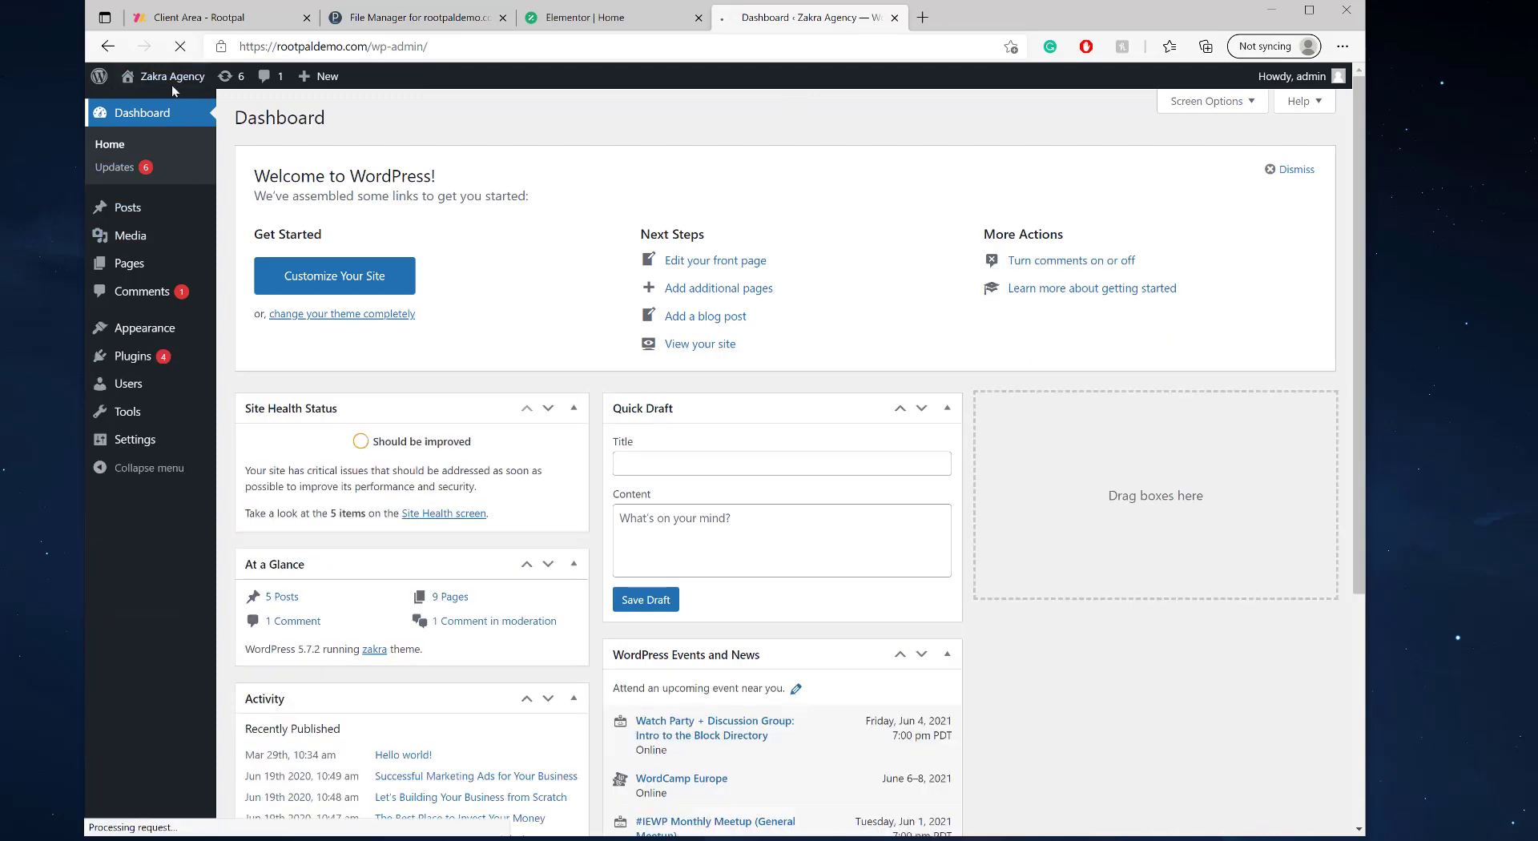
click(165, 108)
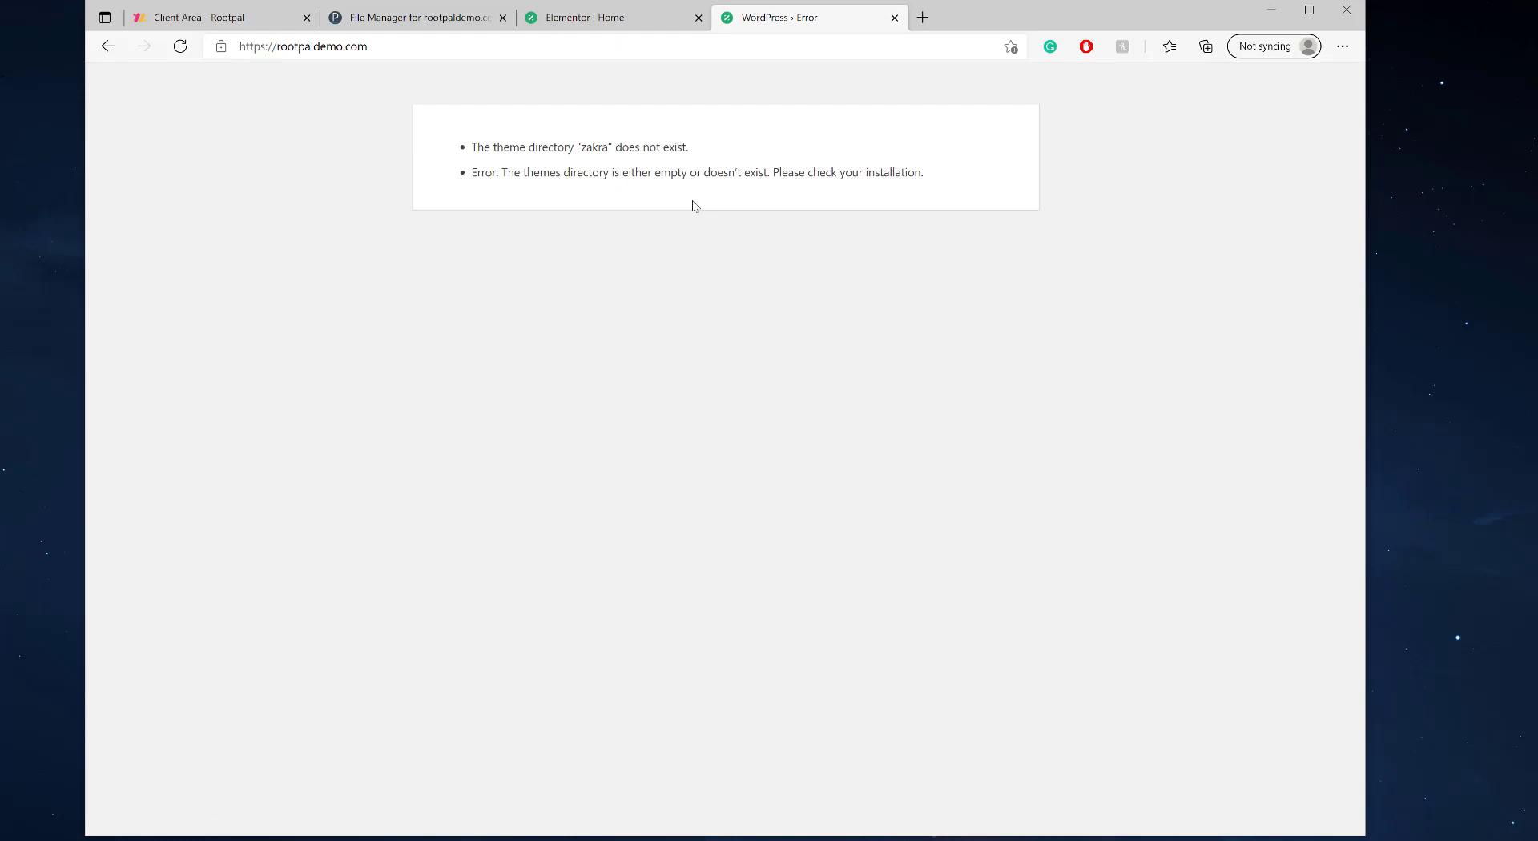
drag(903, 190, 383, 106)
click(383, 106)
- Return to Plesk and open rootpaldemo.com's Back Up / Restore panel in WordPress Toolkit
click(471, 19)
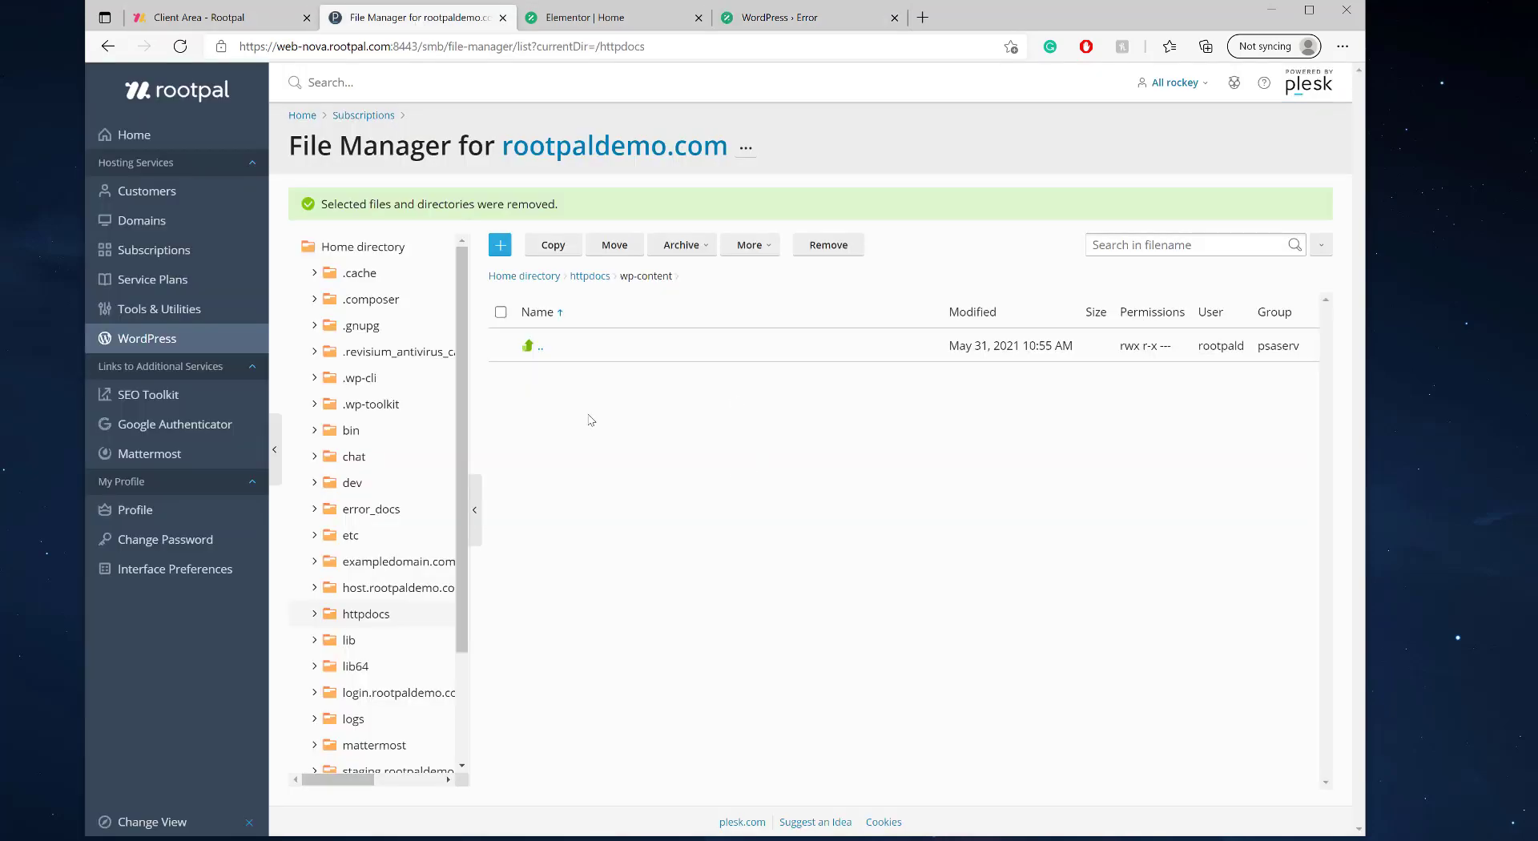
click(198, 350)
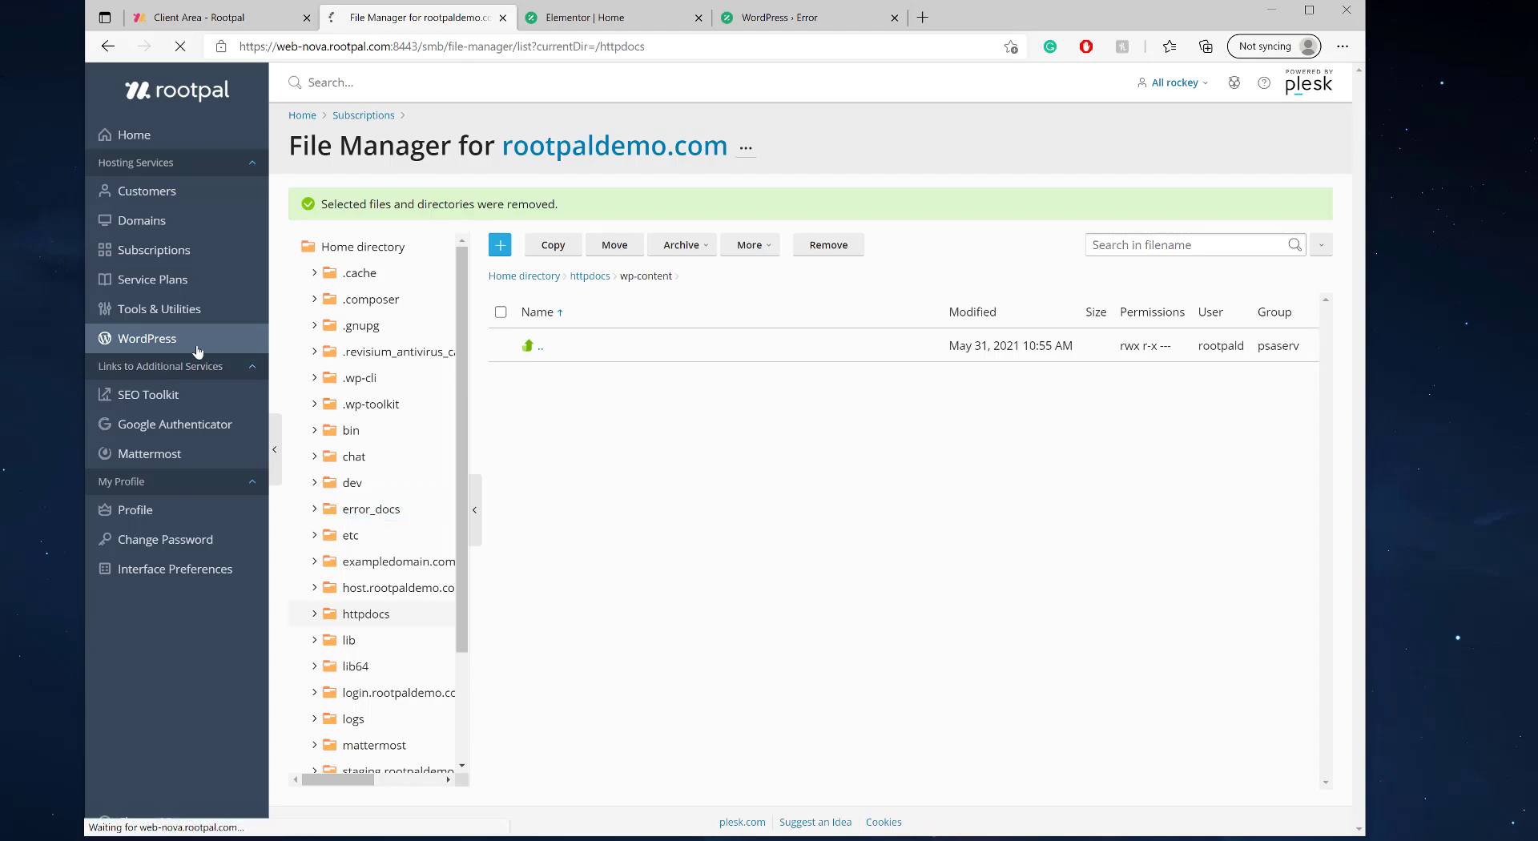
click(678, 429)
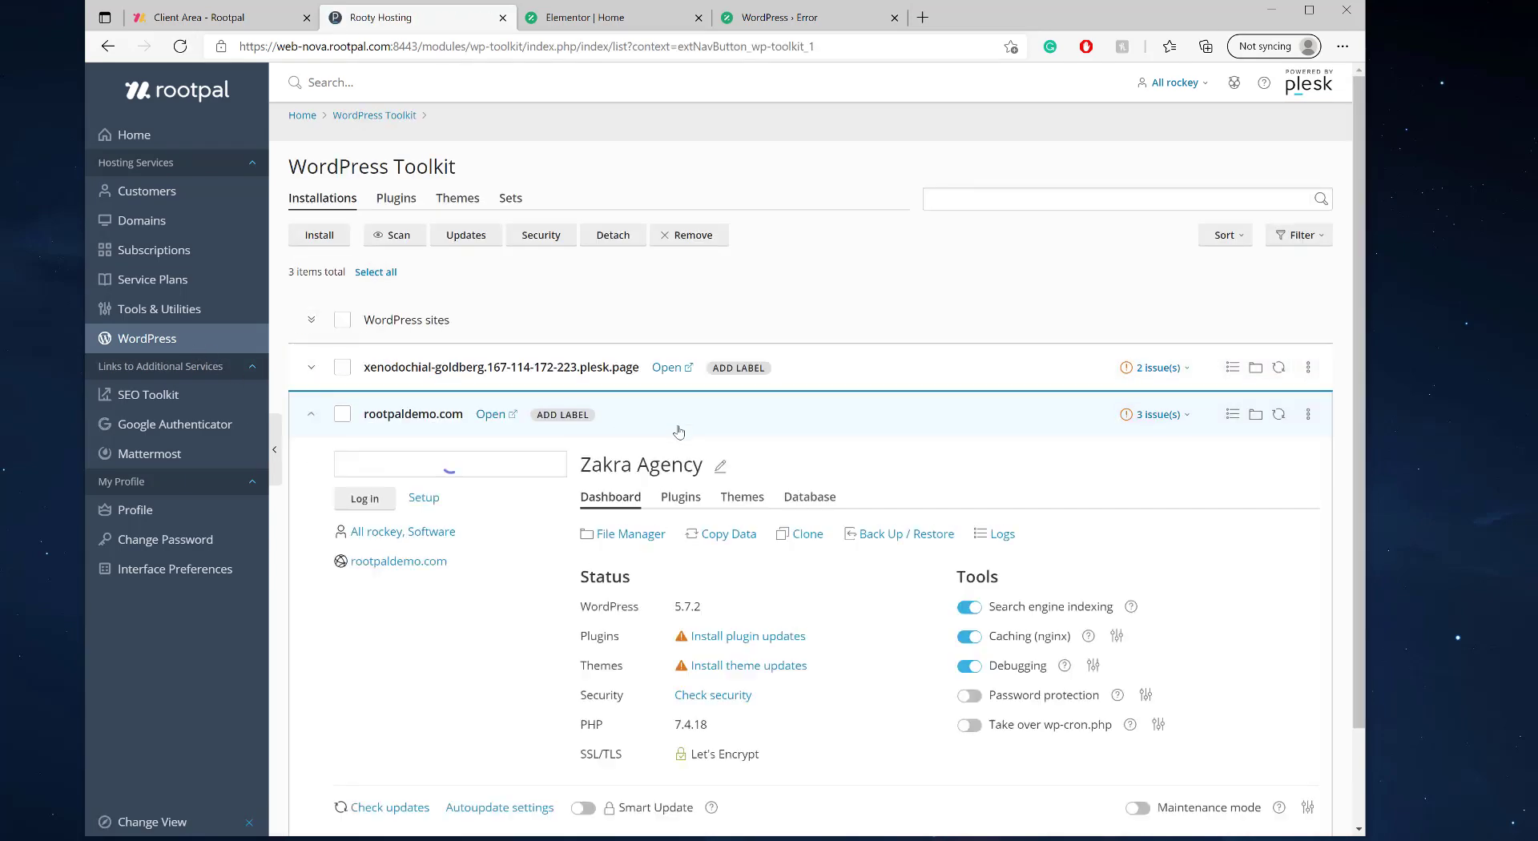
click(906, 535)
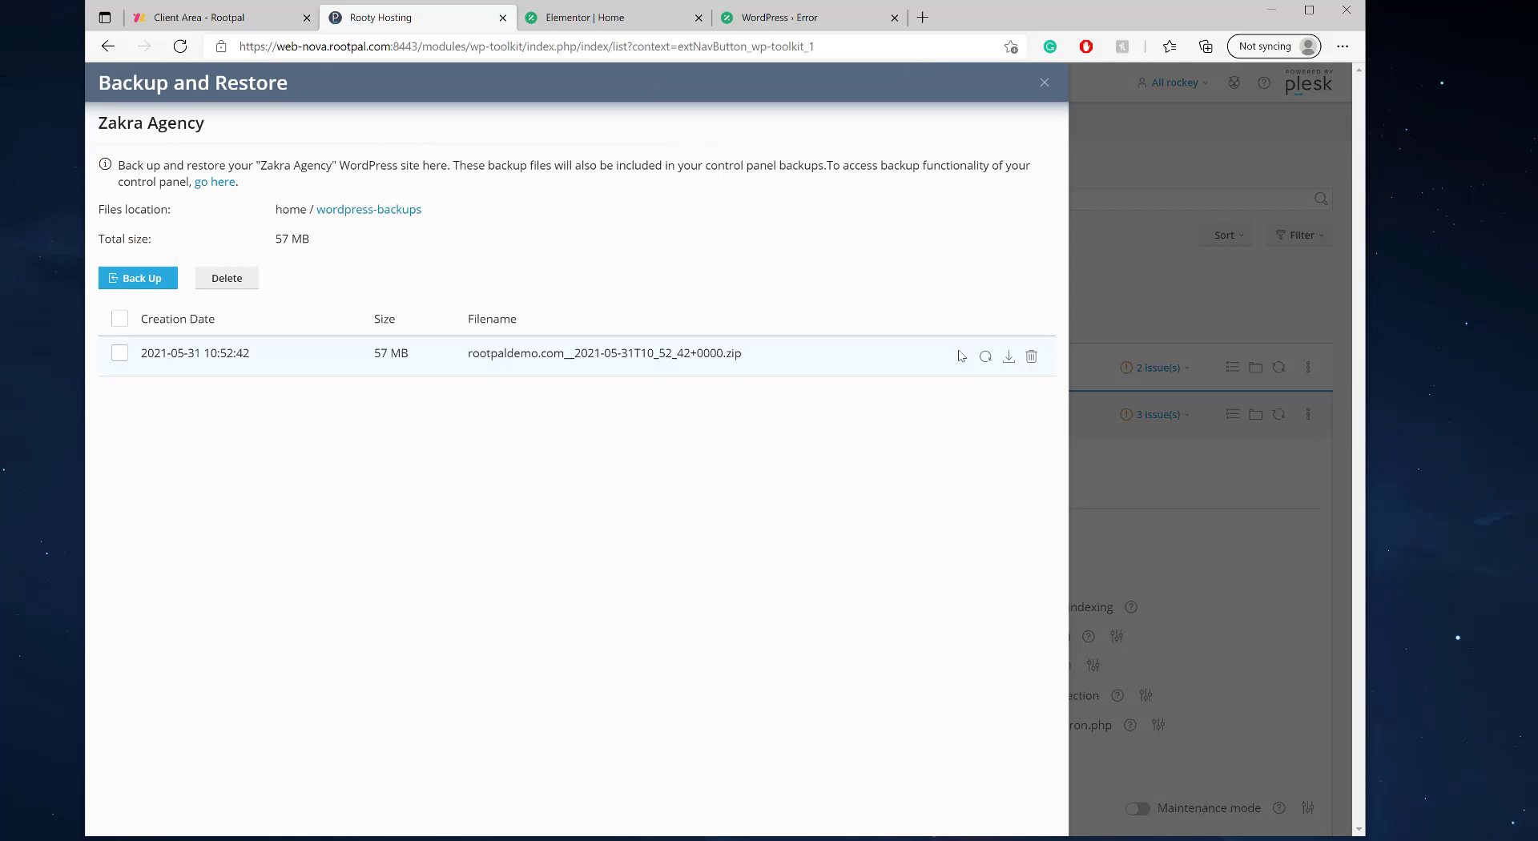
click(985, 358)
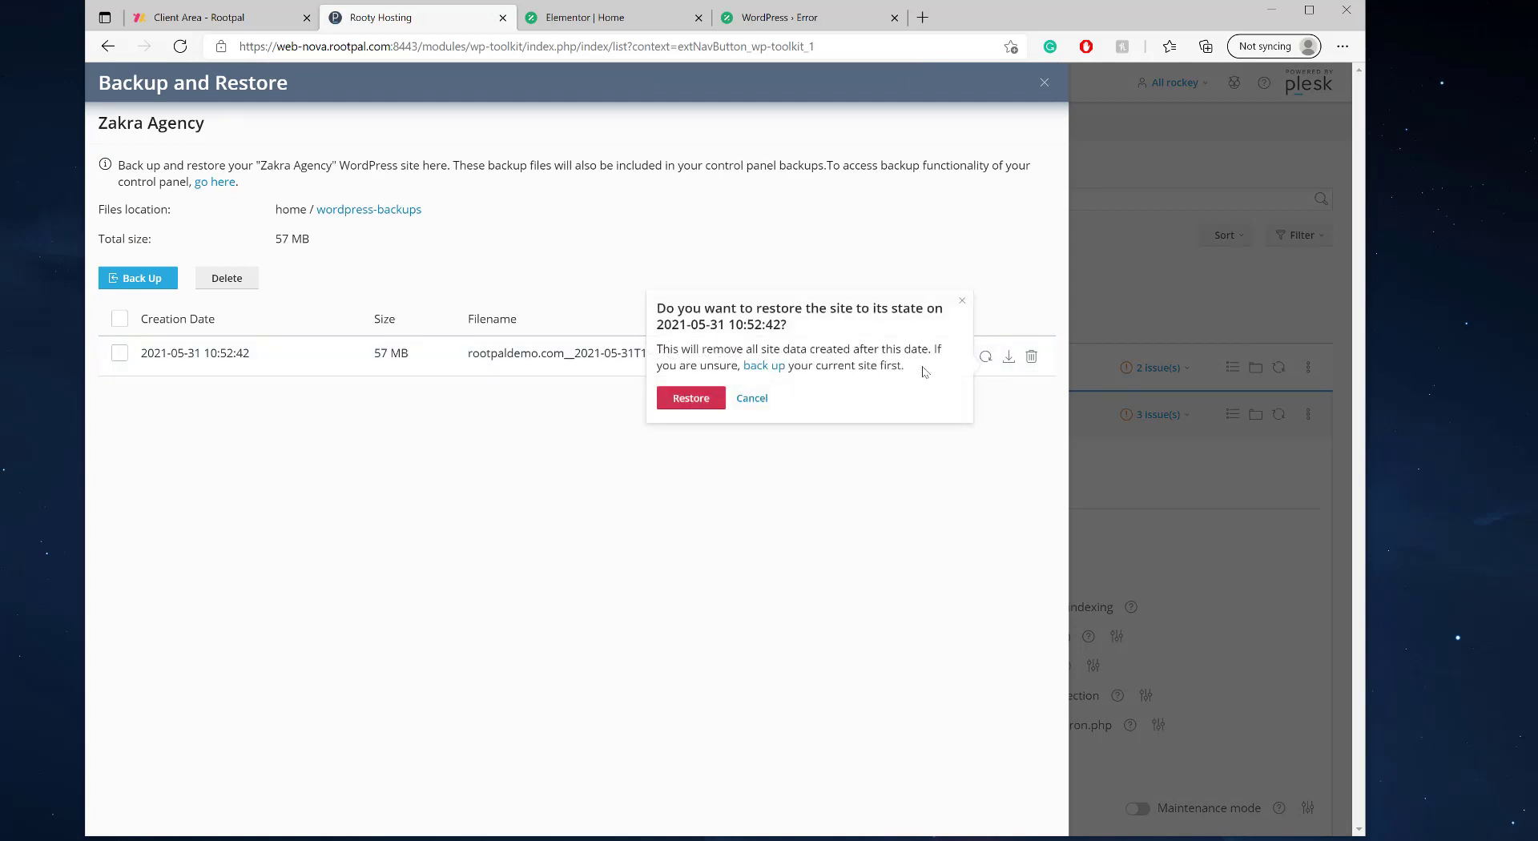
click(695, 396)
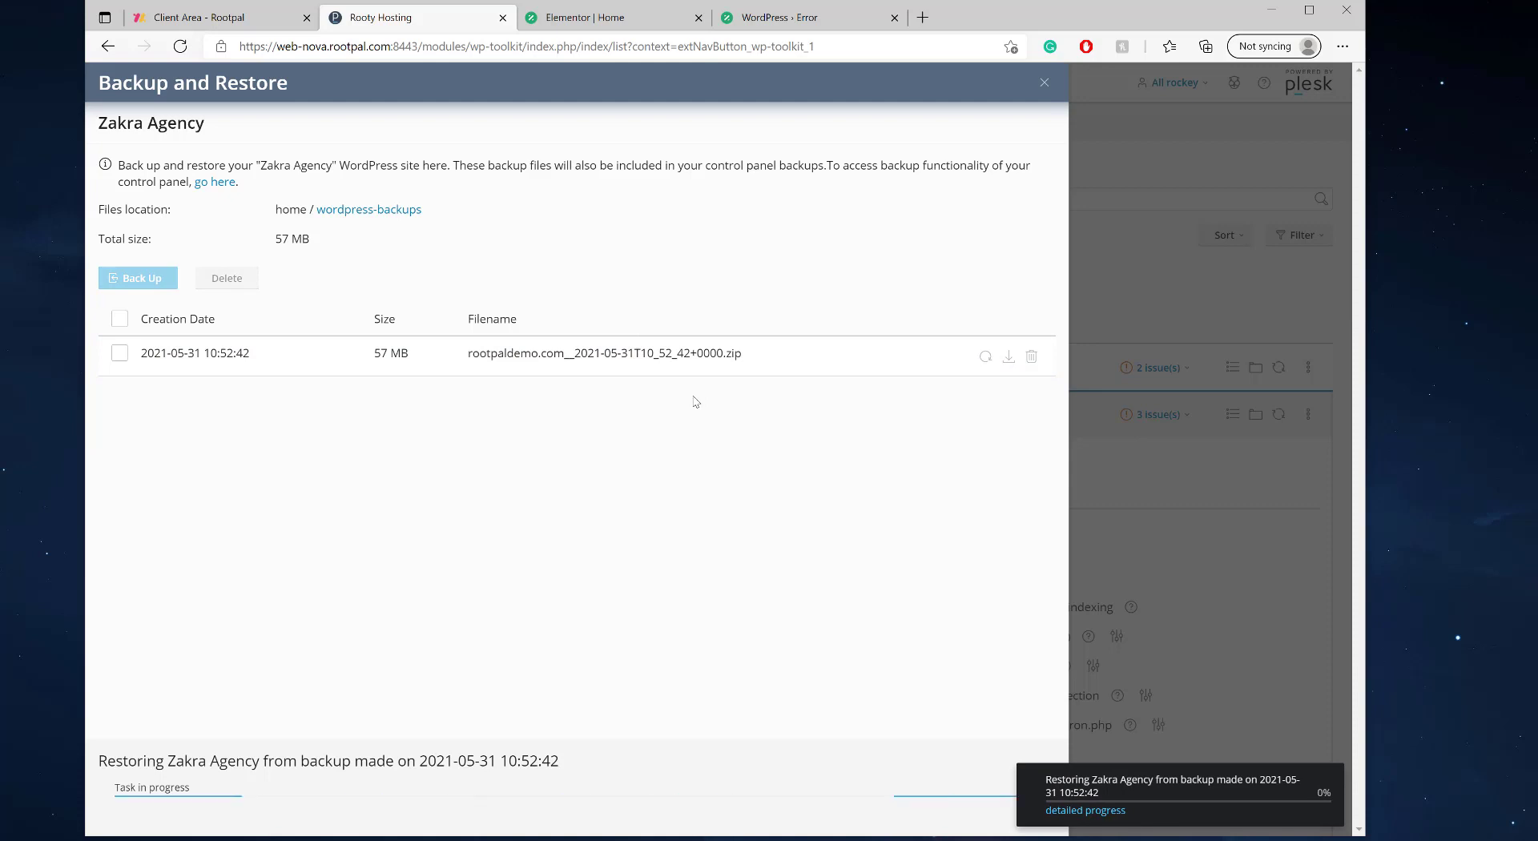
double_click(379, 355)
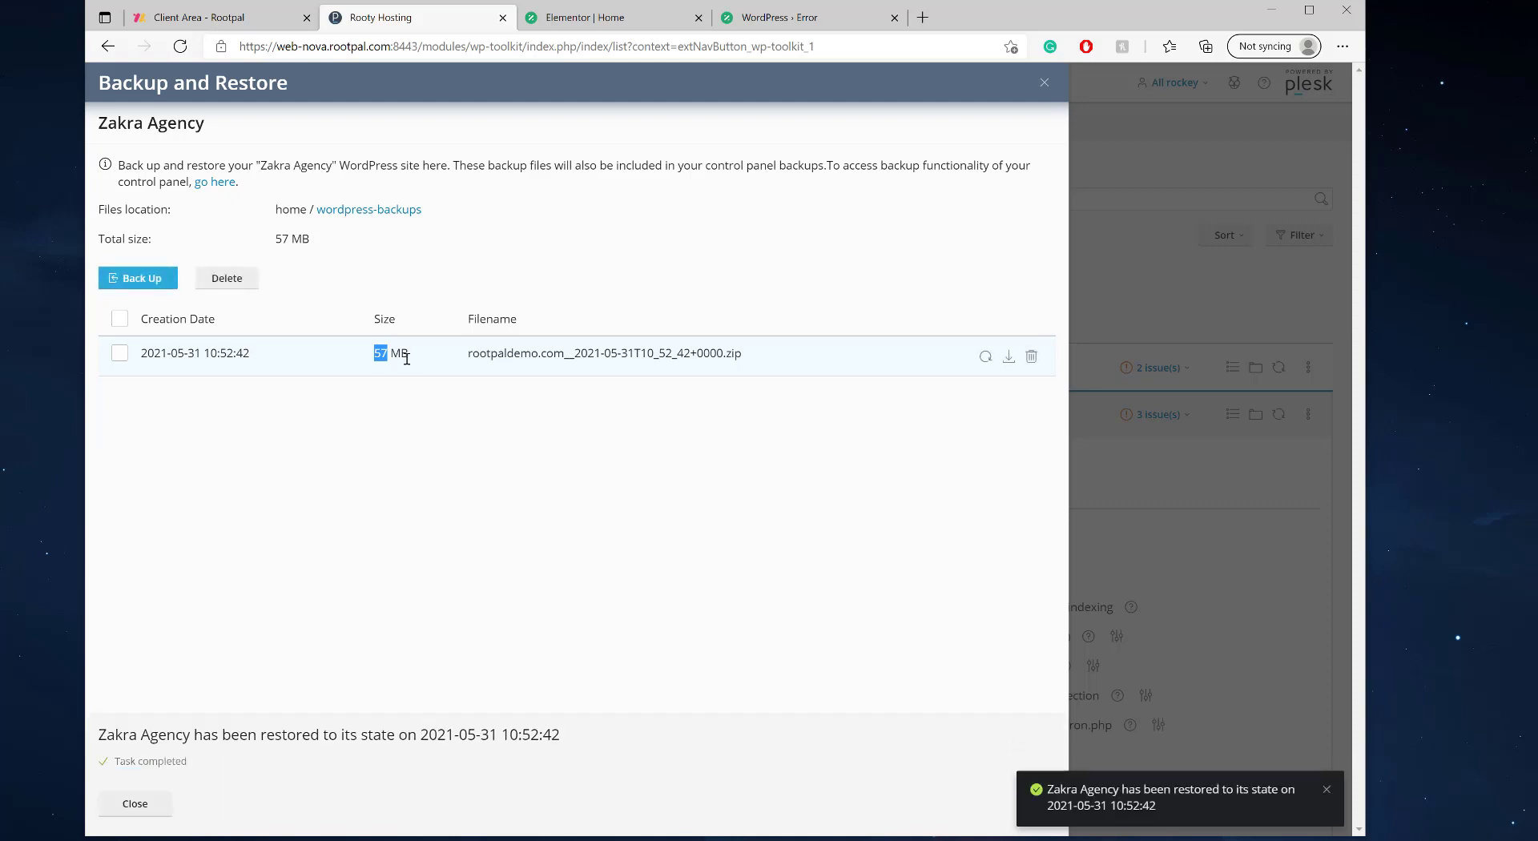
click(134, 803)
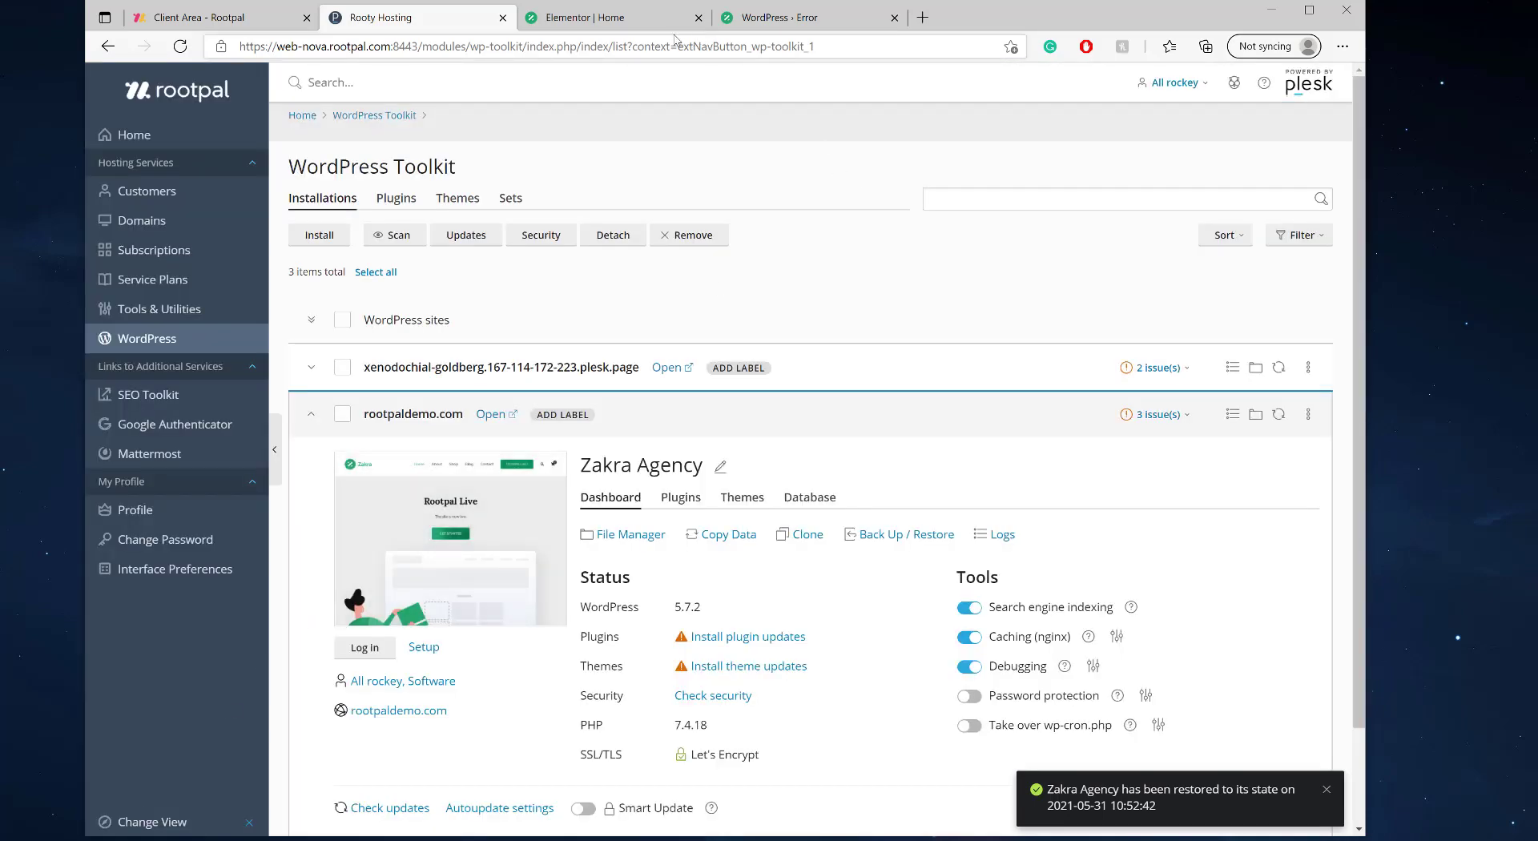
- Reload the erroring rootpaldemo.com tab and confirm the Rootpal Live homepage with pricing plans is back
click(613, 19)
click(770, 23)
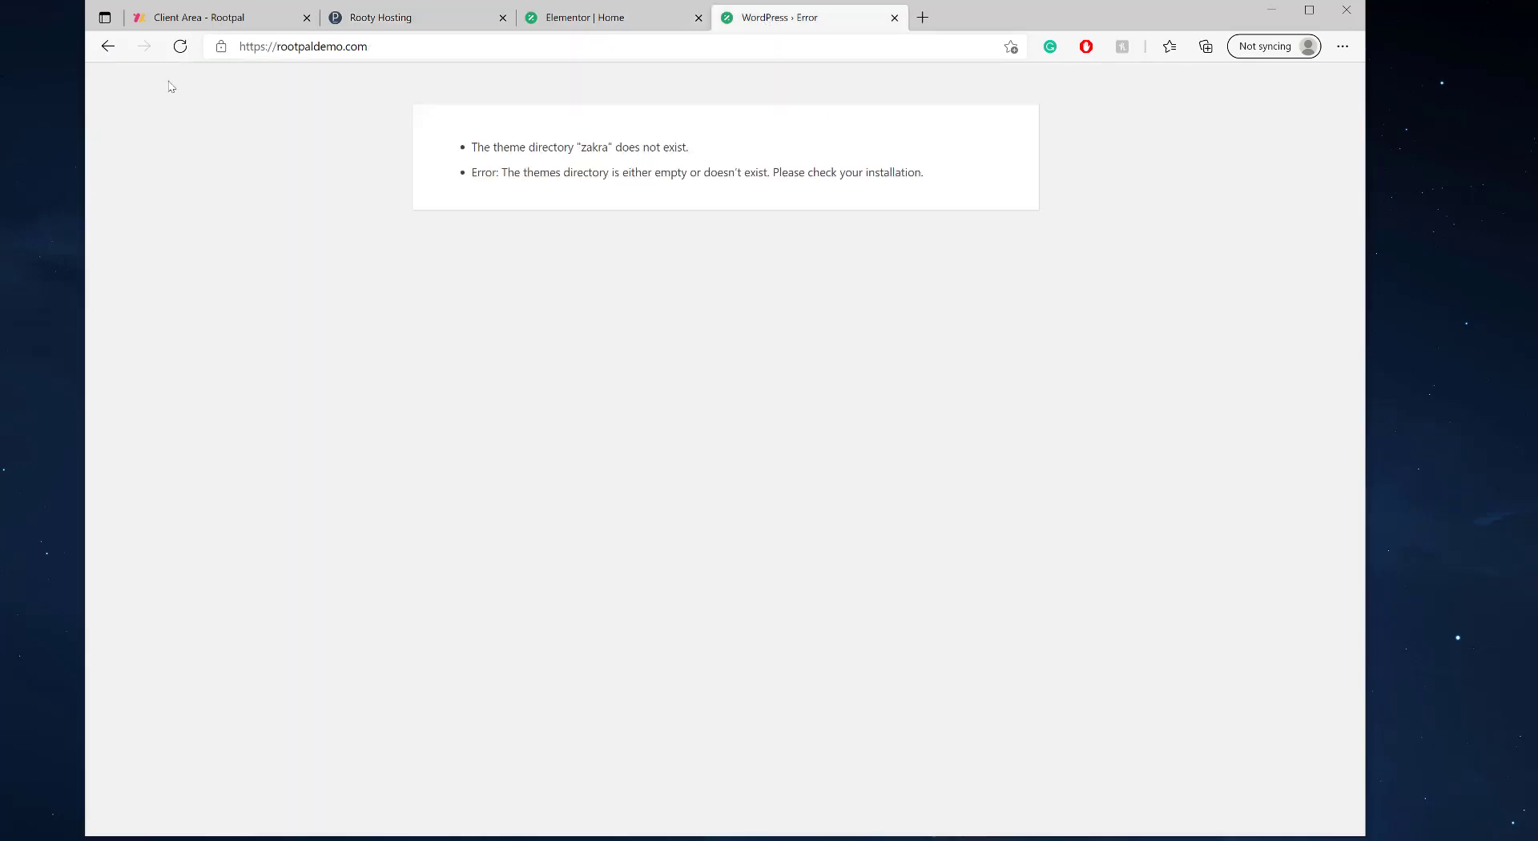
click(180, 46)
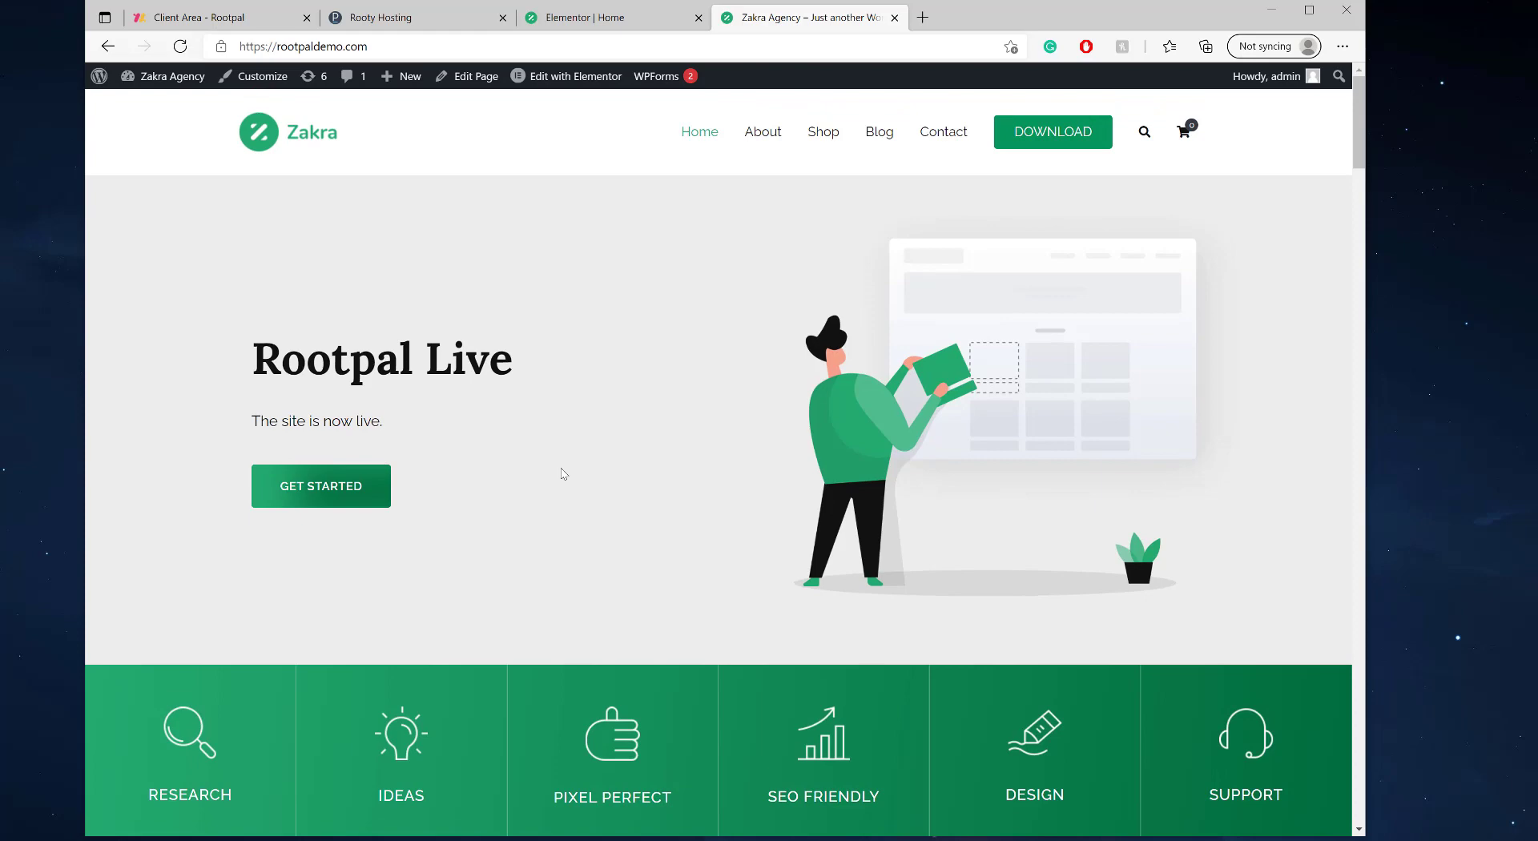
scroll(641, 445, down, 20)
scroll(551, 437, up, 10)
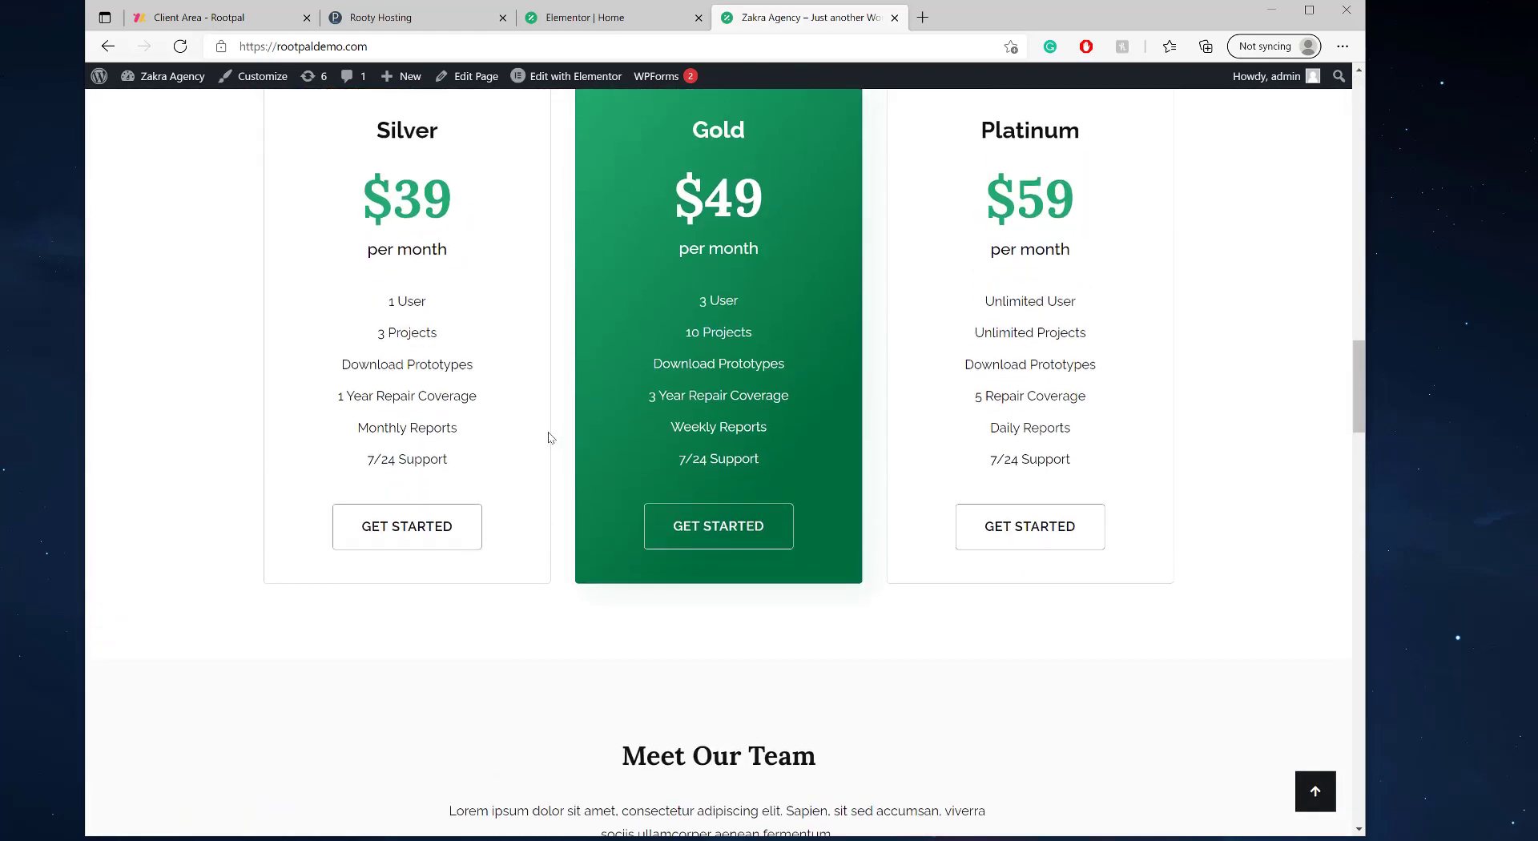
scroll(551, 438, down, 15)
key(ctrl+shift+Tab)
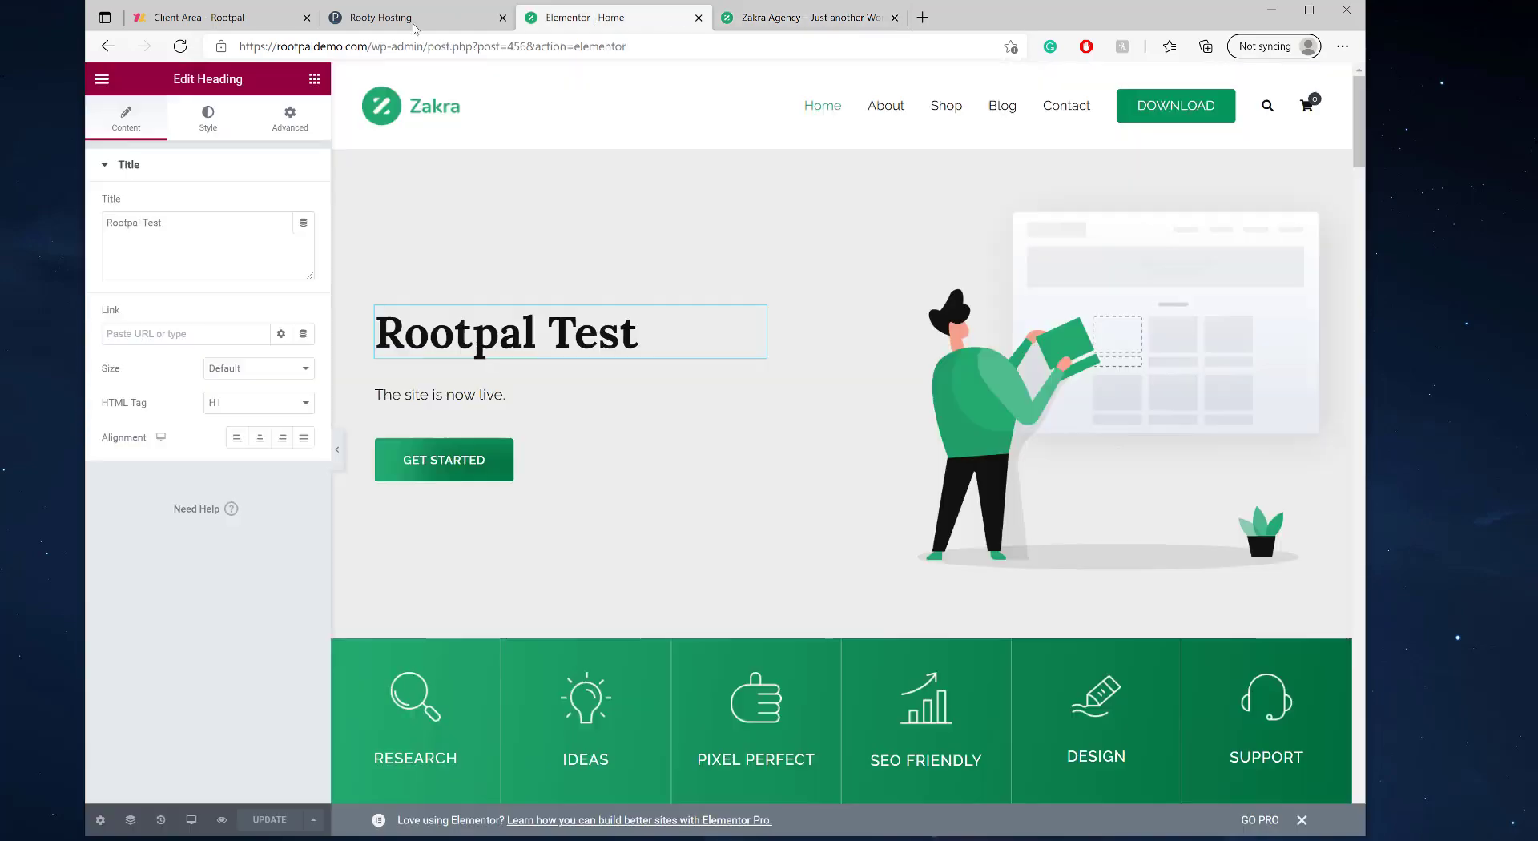
key(ctrl+shift+Tab)
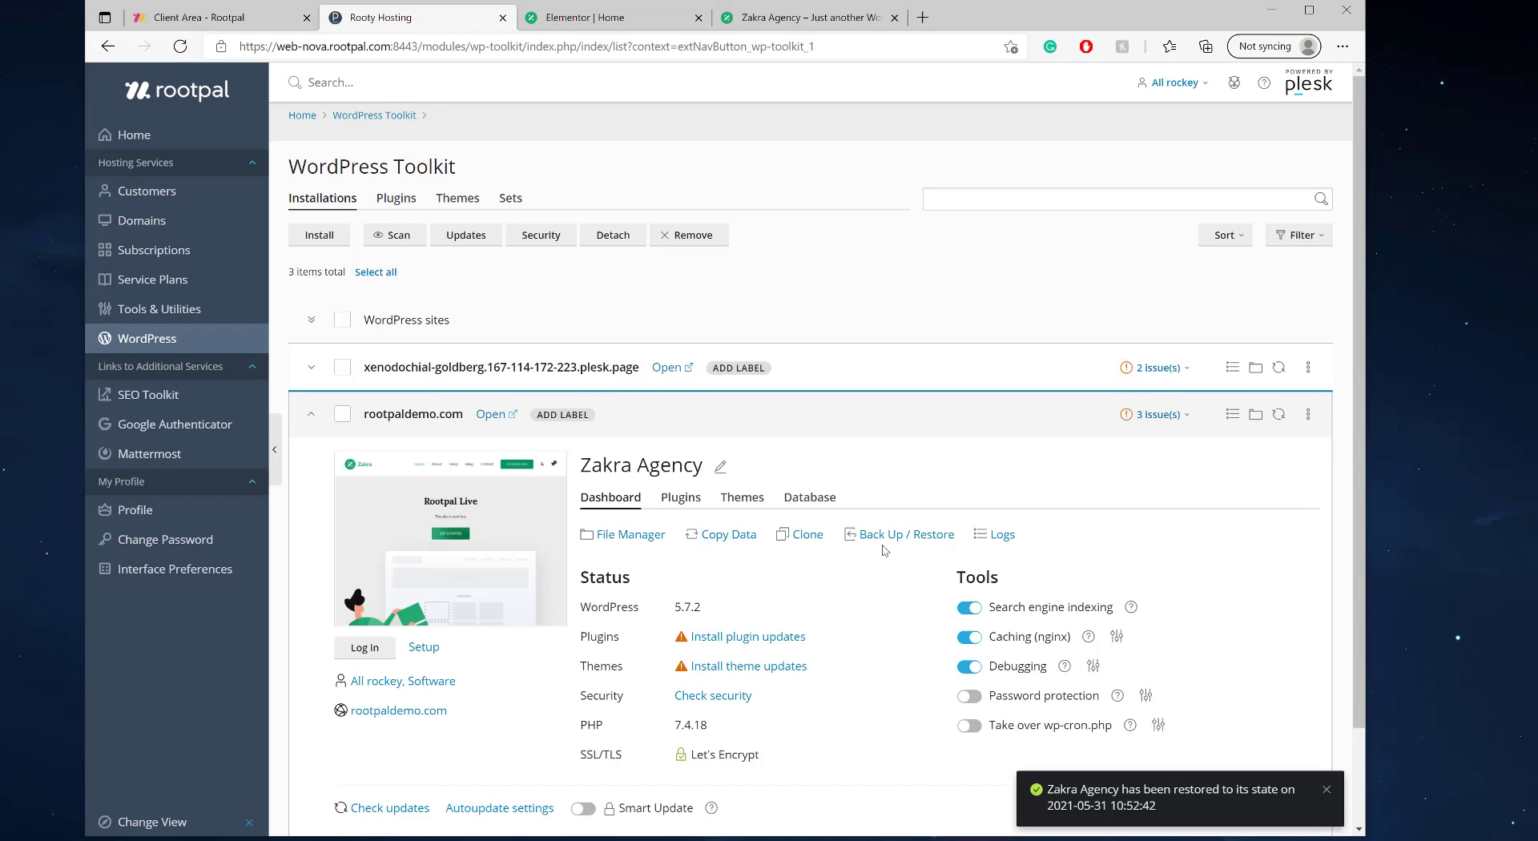